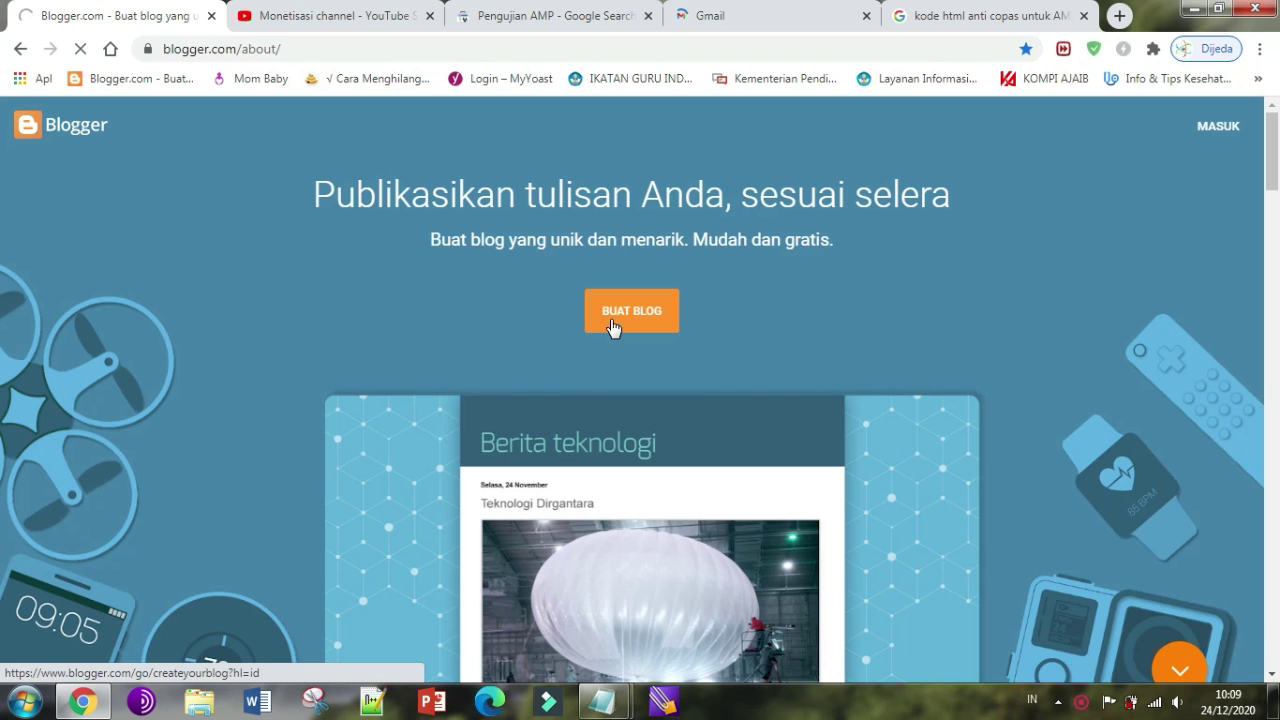
Start creating a blog and sign in to the Google account with its e-mail, password and two-step verification
left_click(613, 327)
left_click(743, 537)
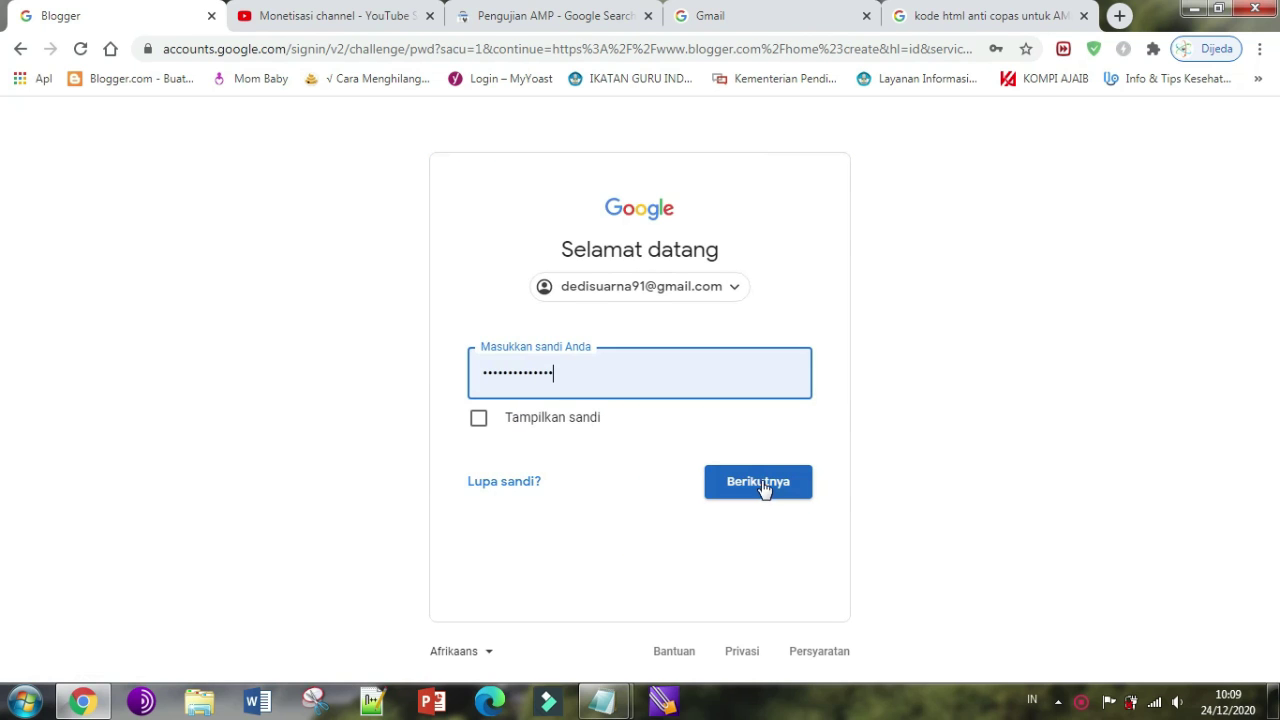
left_click(758, 482)
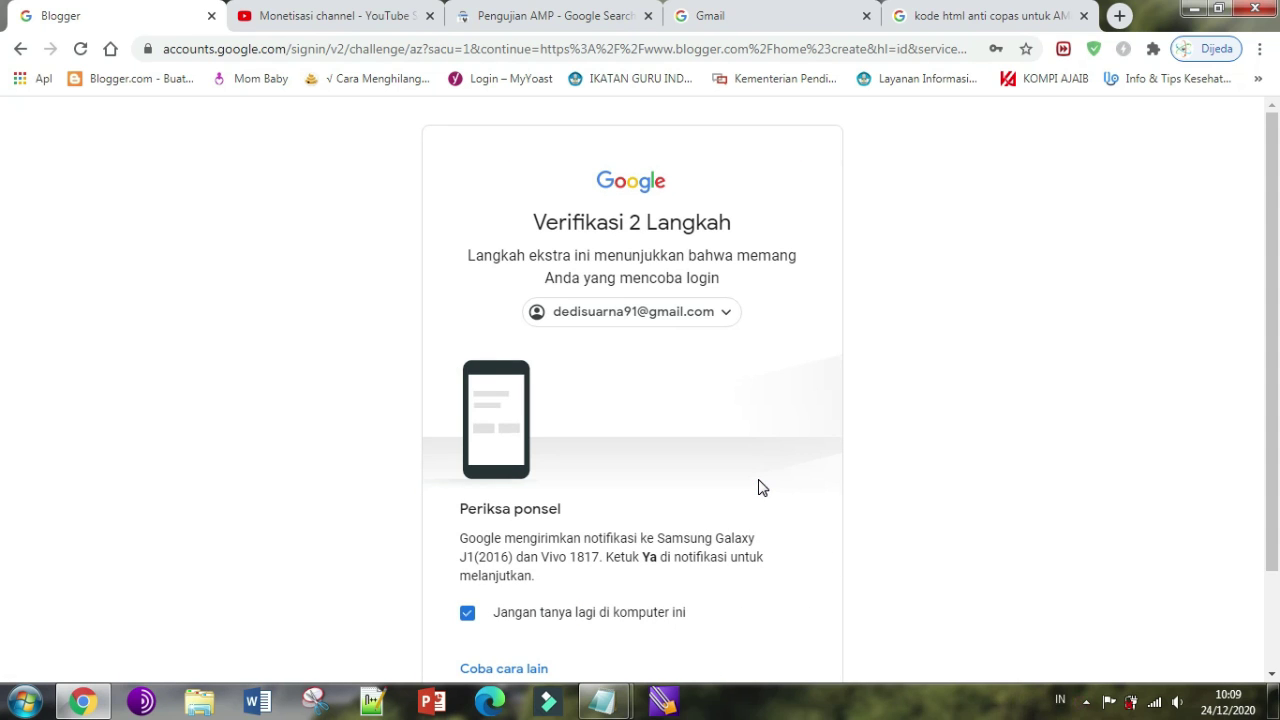
scroll(760, 488, "down", 2)
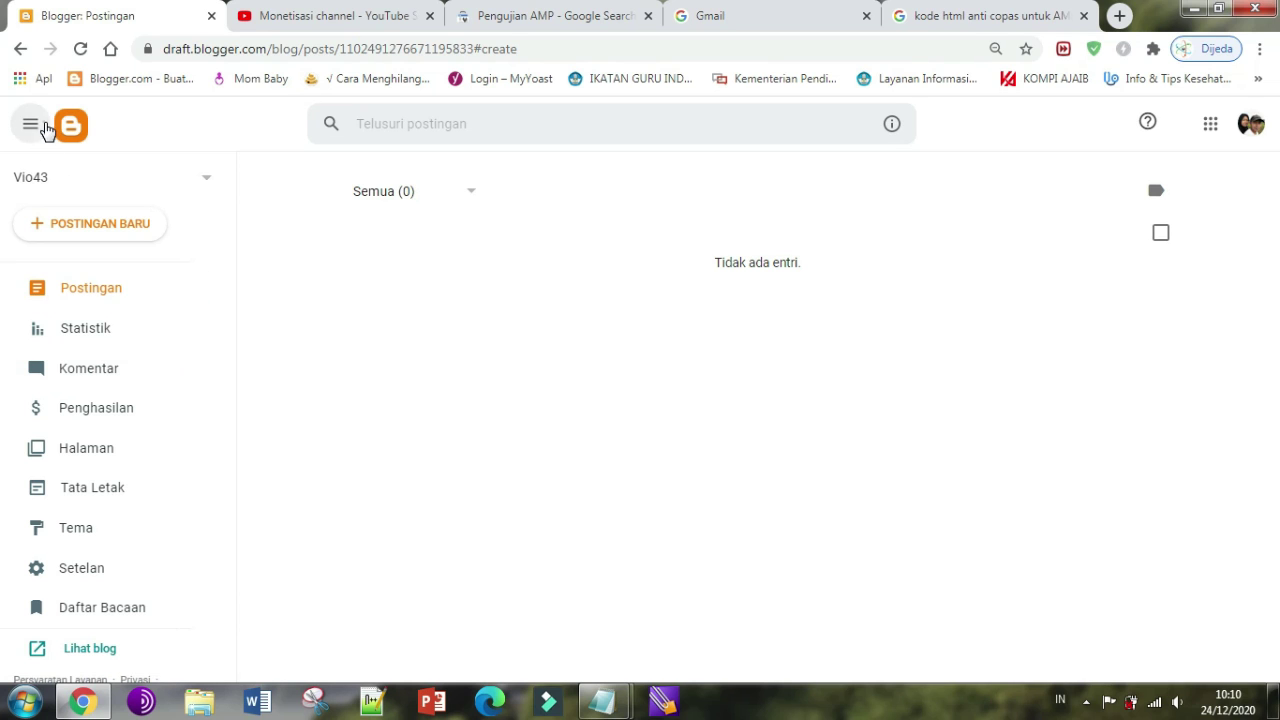
Create a new blog titled Blogue with the address blogue432.blogspot.com
left_click(38, 125)
left_click(36, 125)
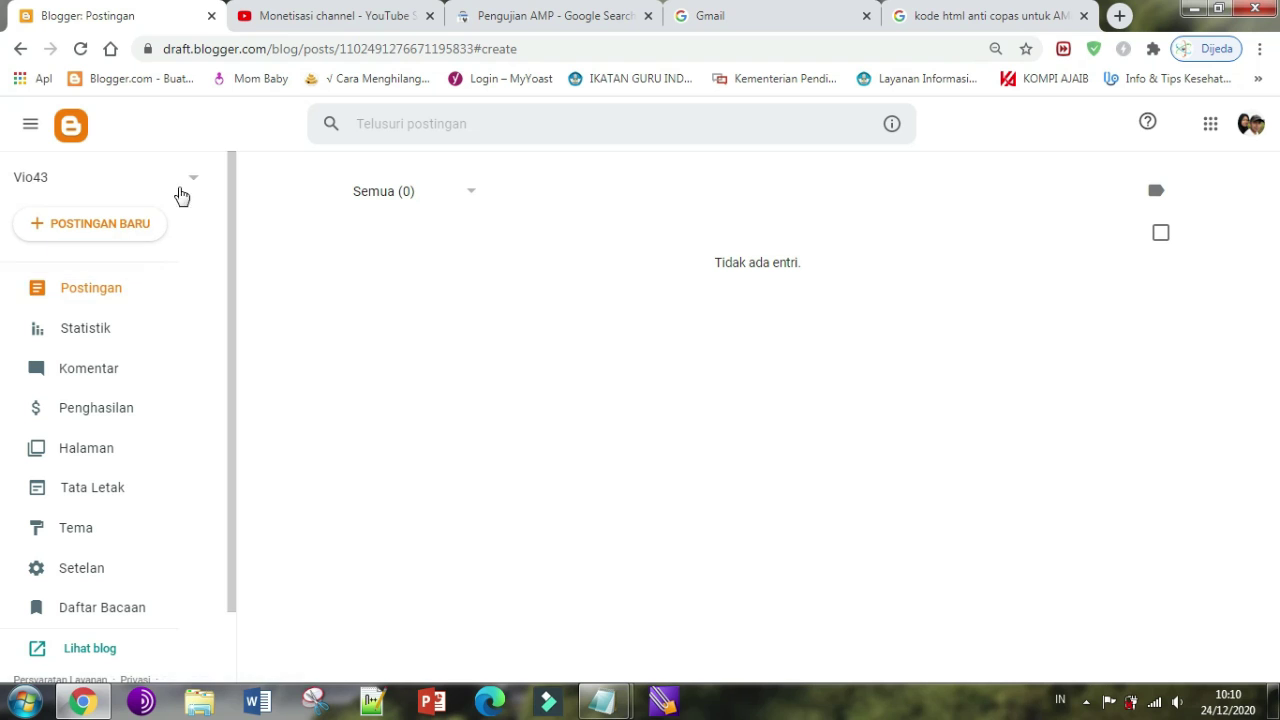
left_click(195, 176)
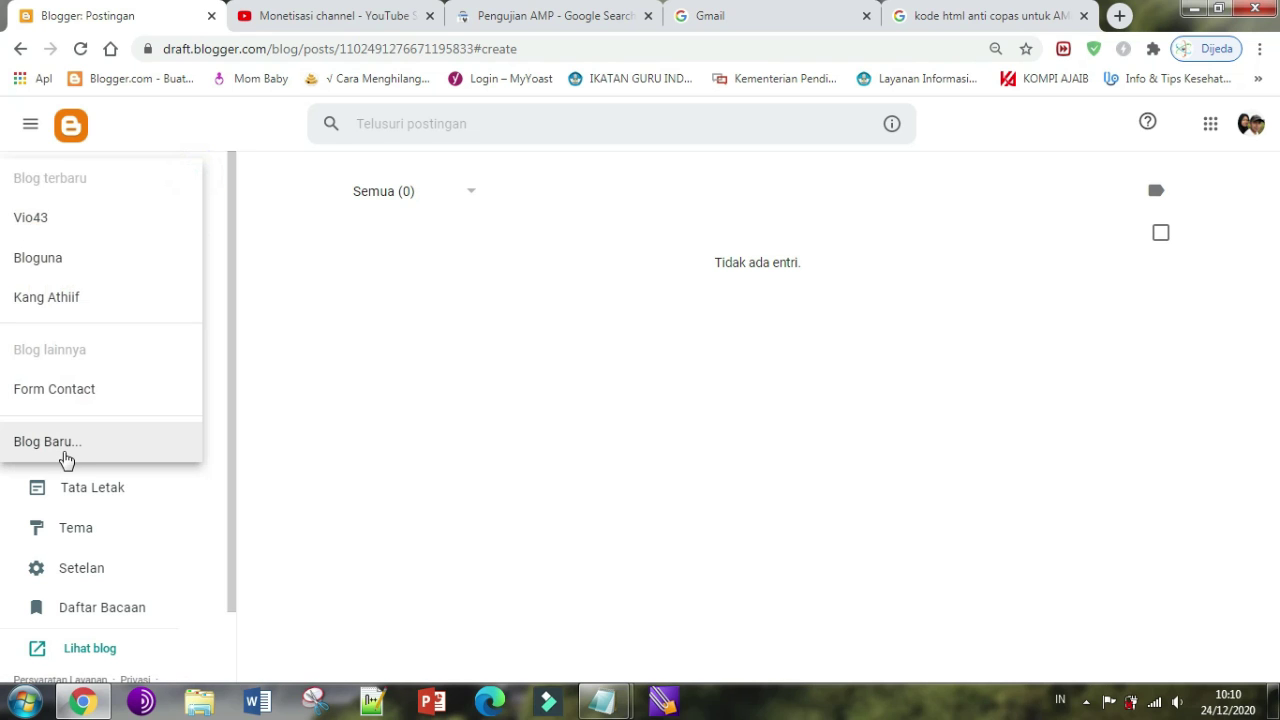
left_click(47, 442)
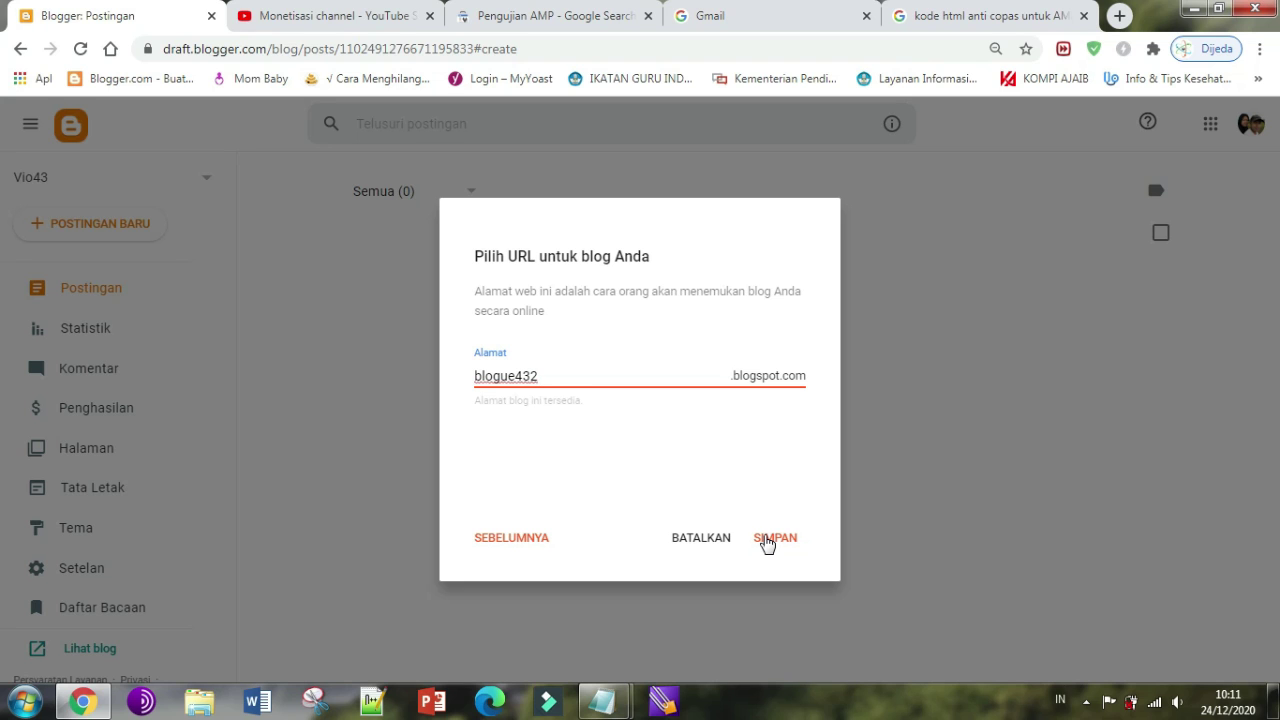
left_click(766, 543)
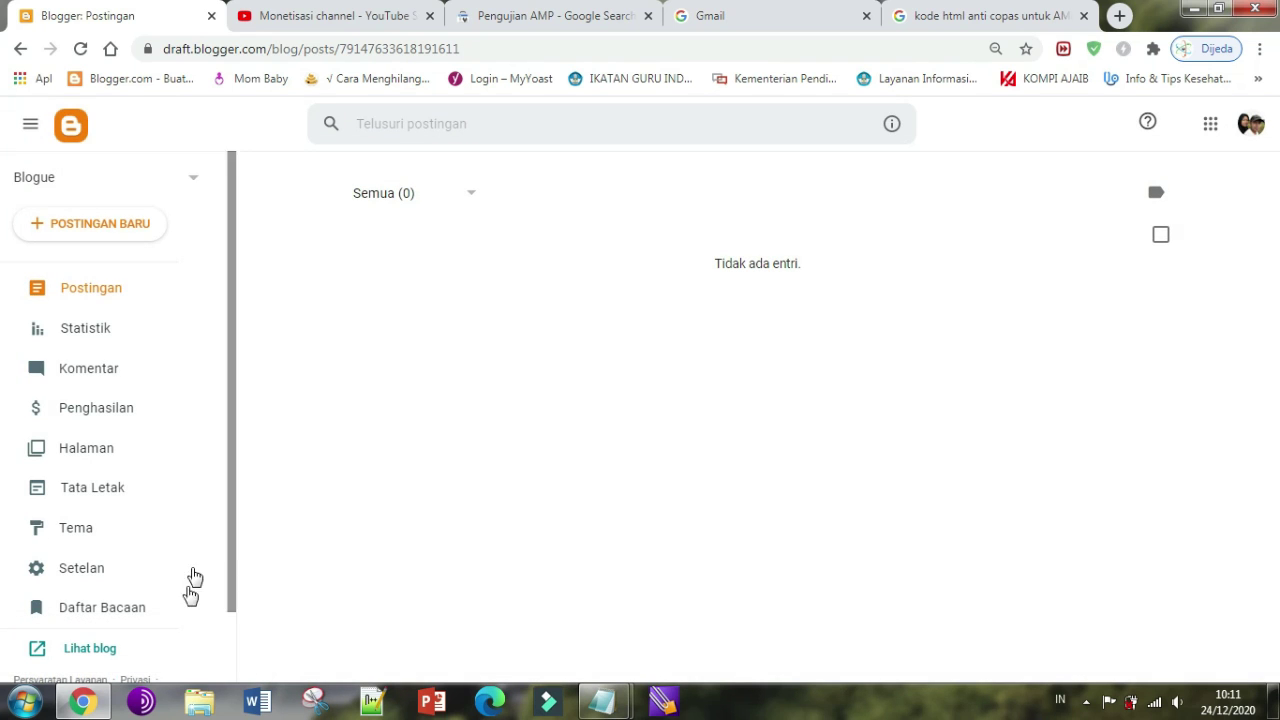
View the live Blogue site and check its default page and search box
scroll(149, 400, "down", 1)
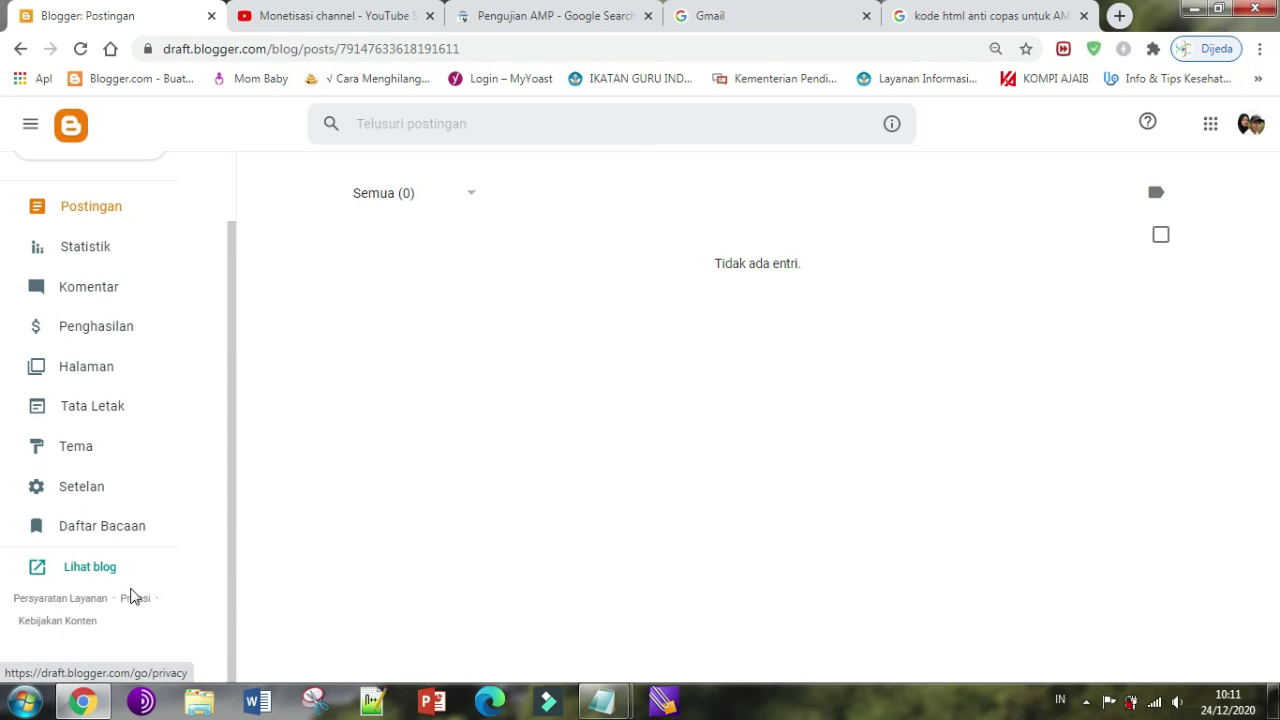
left_click(90, 568)
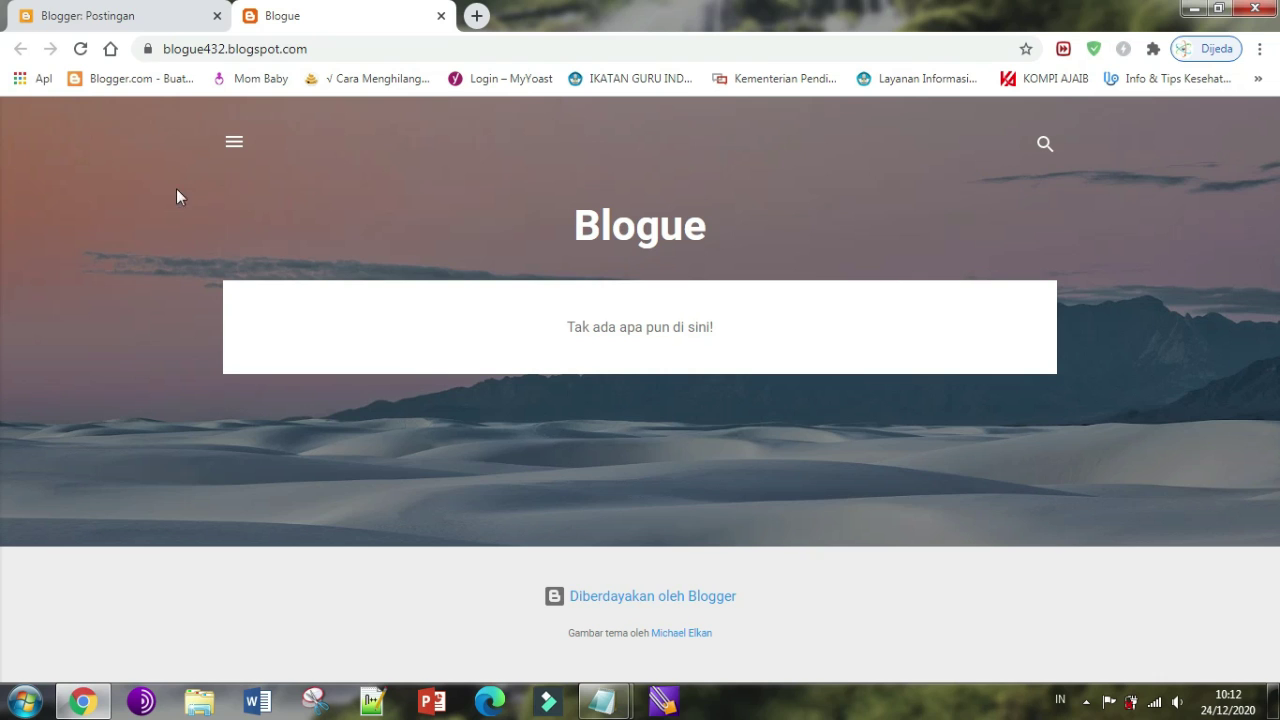
left_click(1044, 143)
left_click(1109, 207)
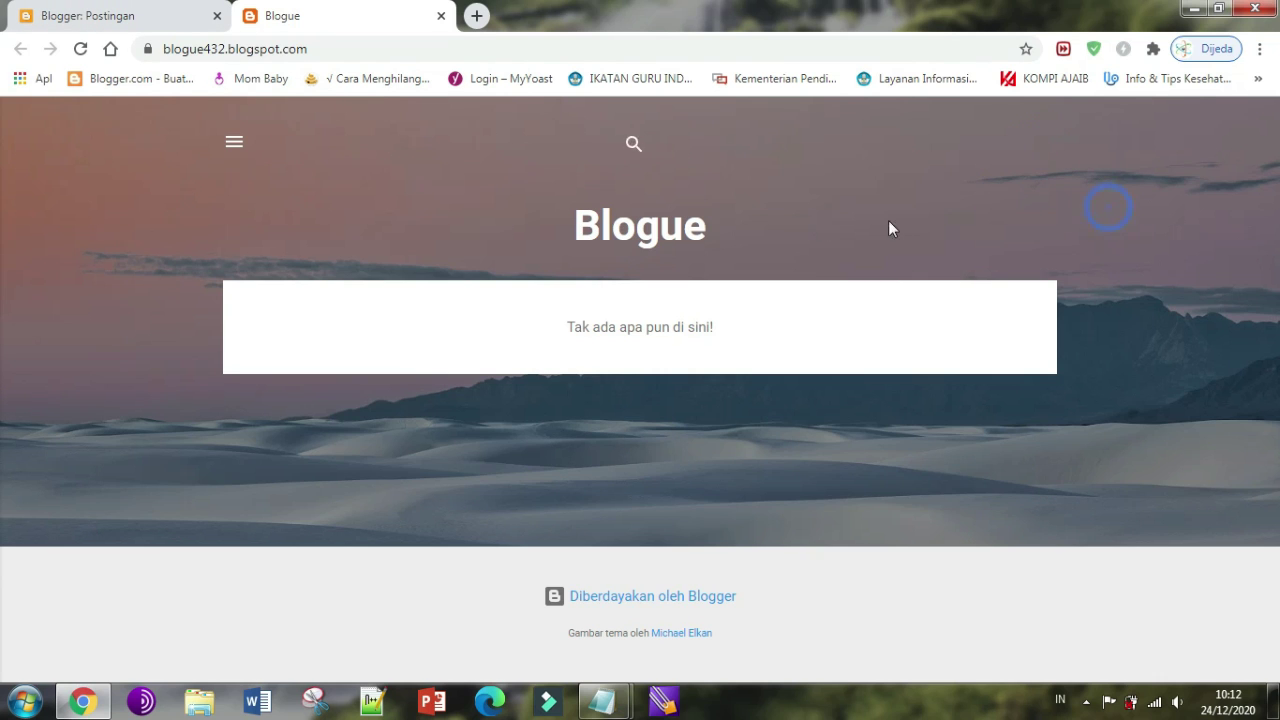
Return to the Blogger dashboard and open the Contempo Light theme's HTML for editing
left_click(149, 8)
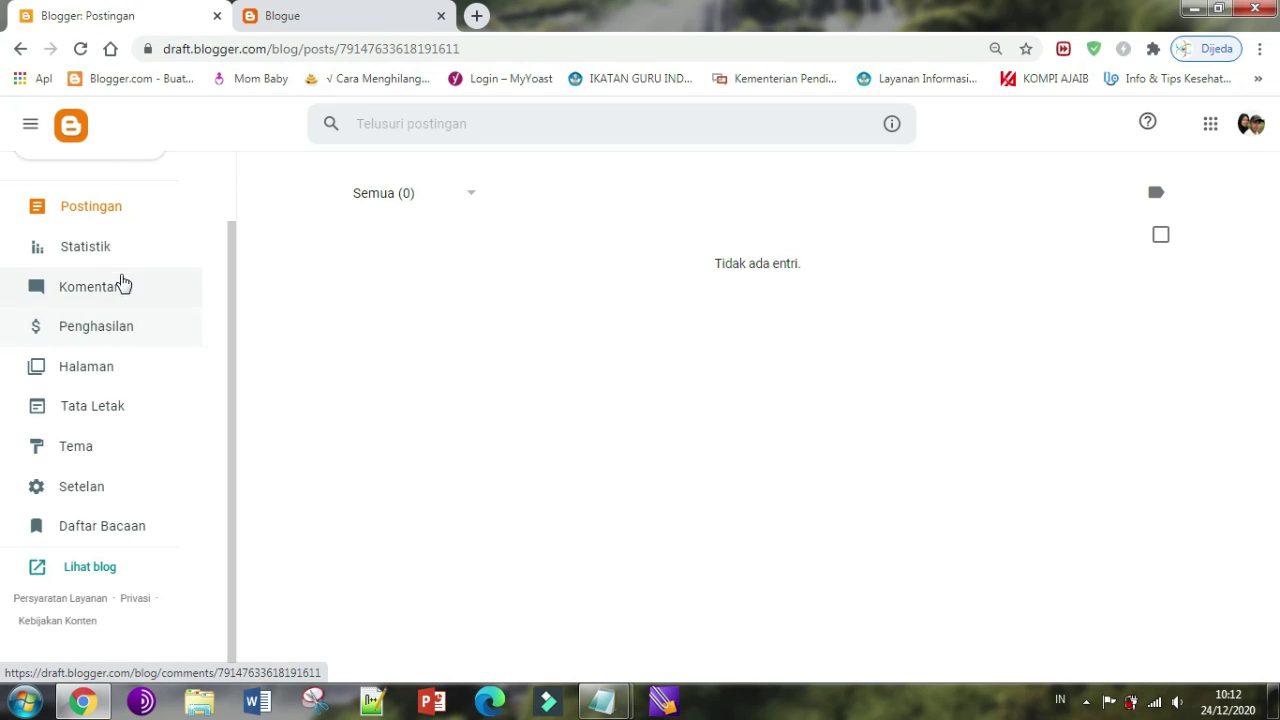
scroll(114, 255, "up", 2)
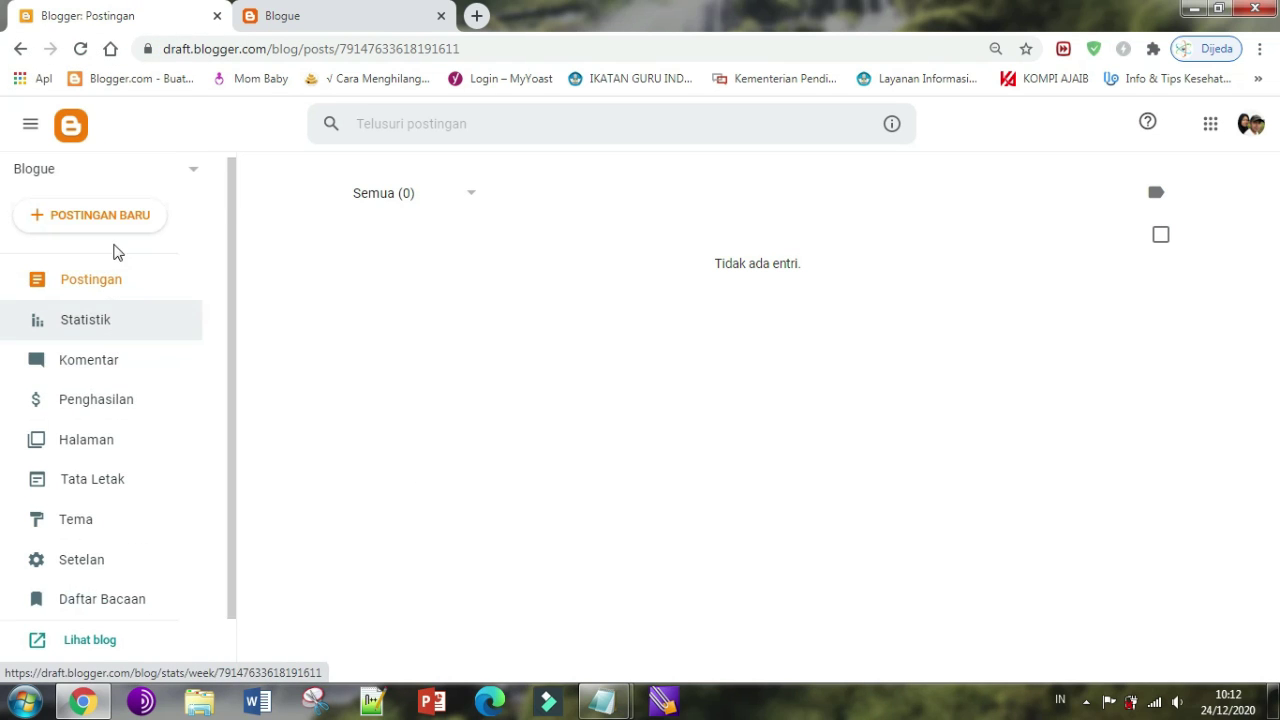
left_click(363, 305)
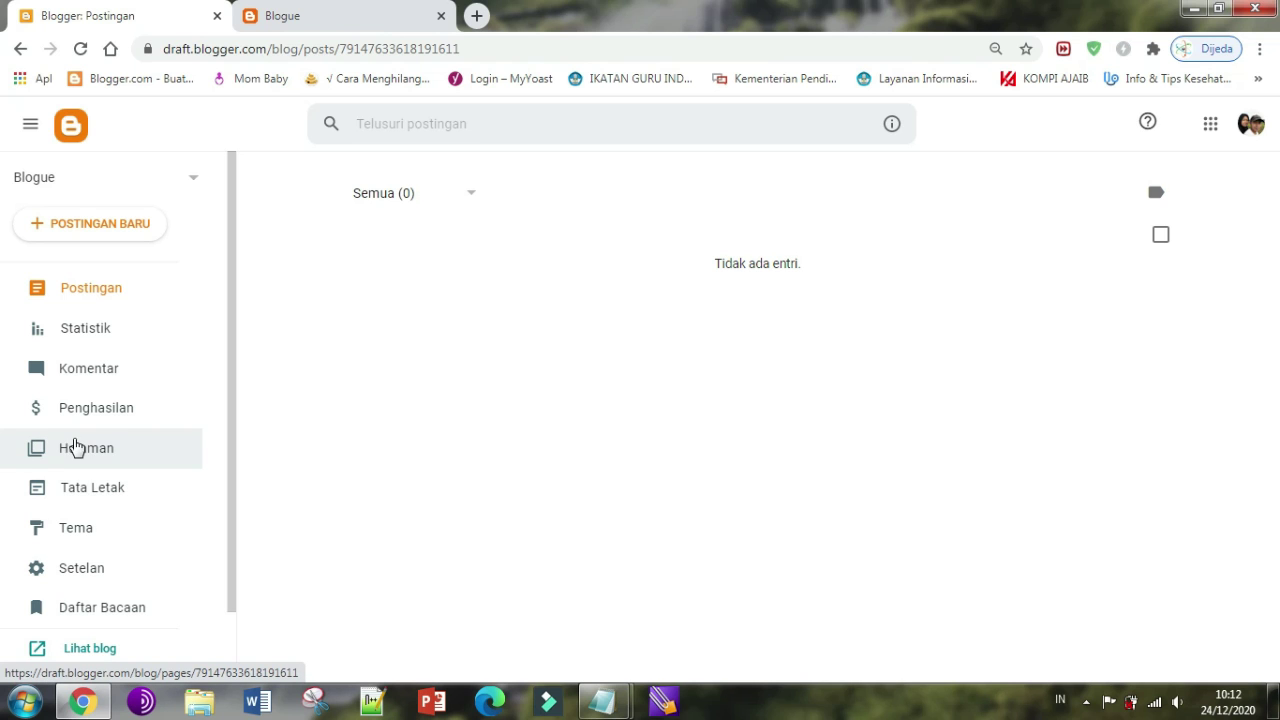
left_click(97, 539)
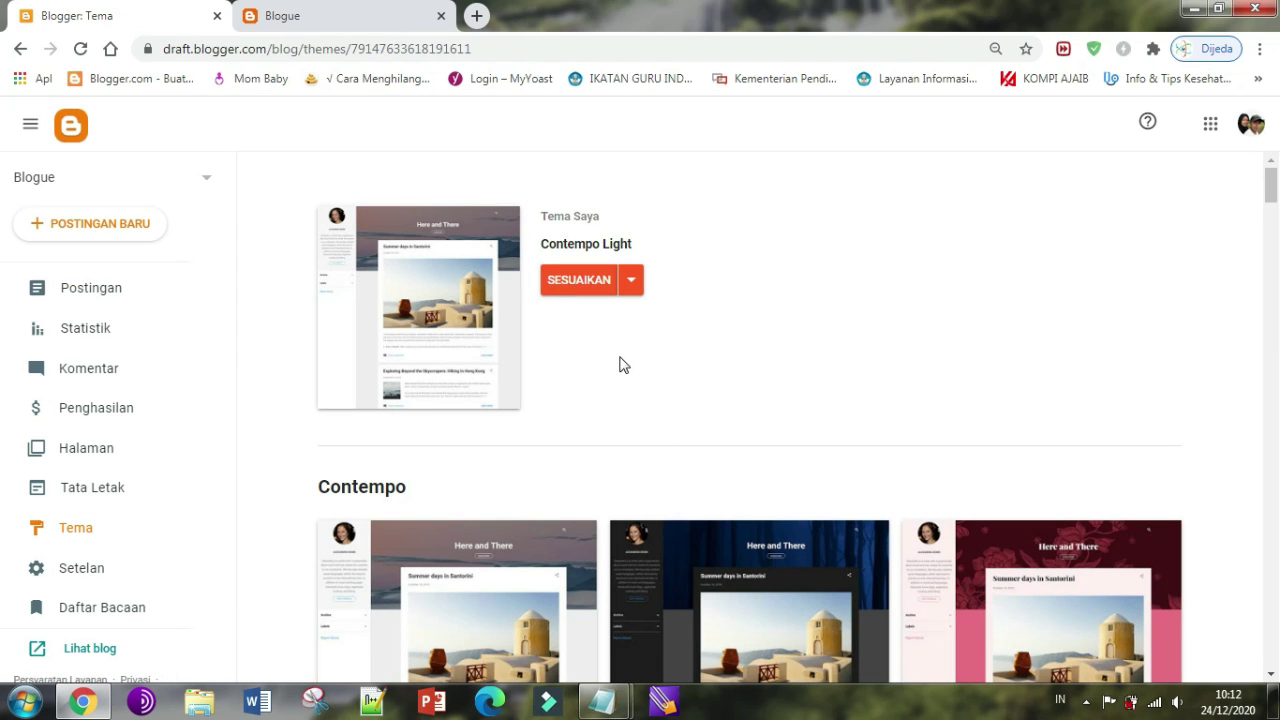
left_click(630, 286)
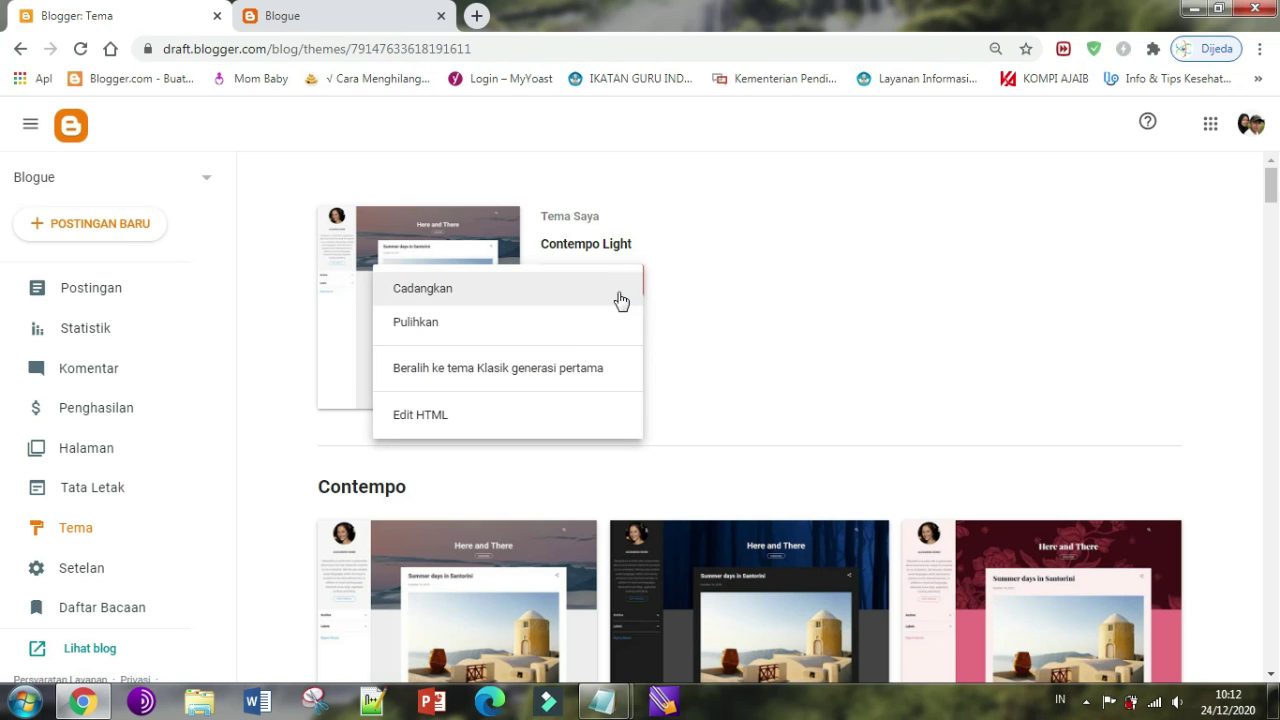
left_click(487, 424)
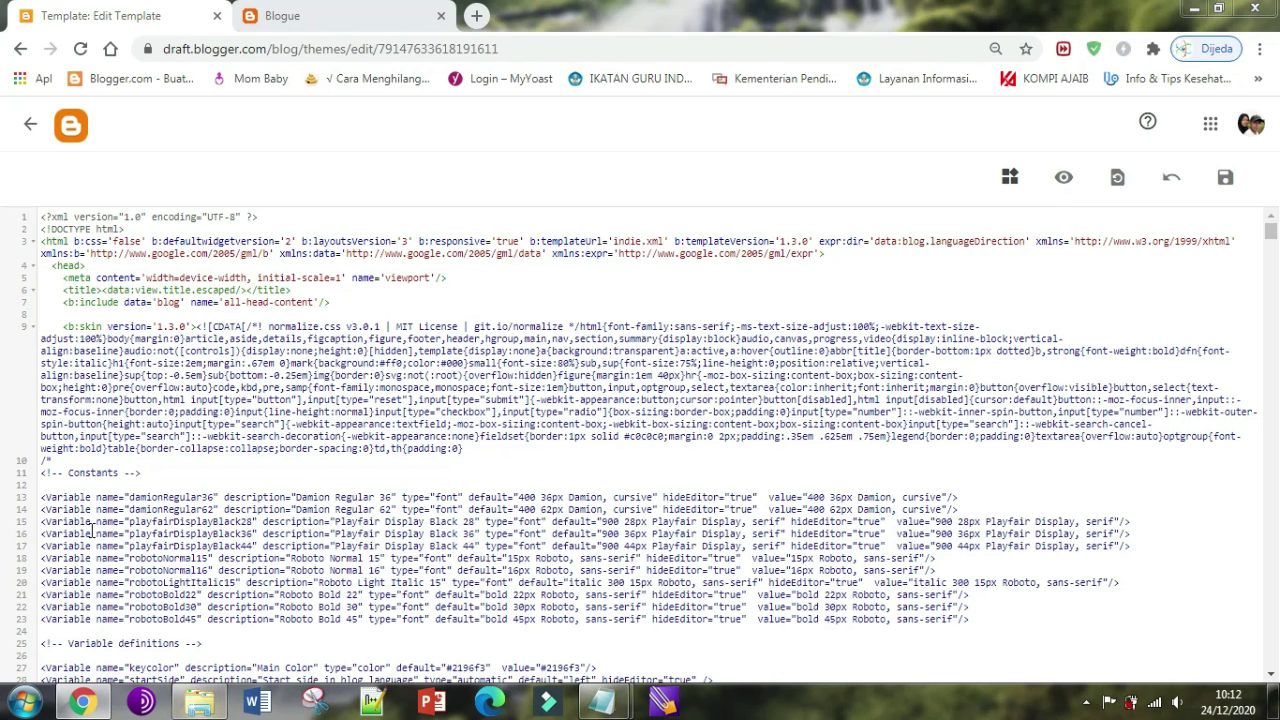
In Windows Explorer, open the text file "Template Kompi Ajaib AMP HTML V3.1" from THEME THE MASTER FOR BLOGGER > AMP KOMPI AJAIB ORI on drive E
key("super+e")
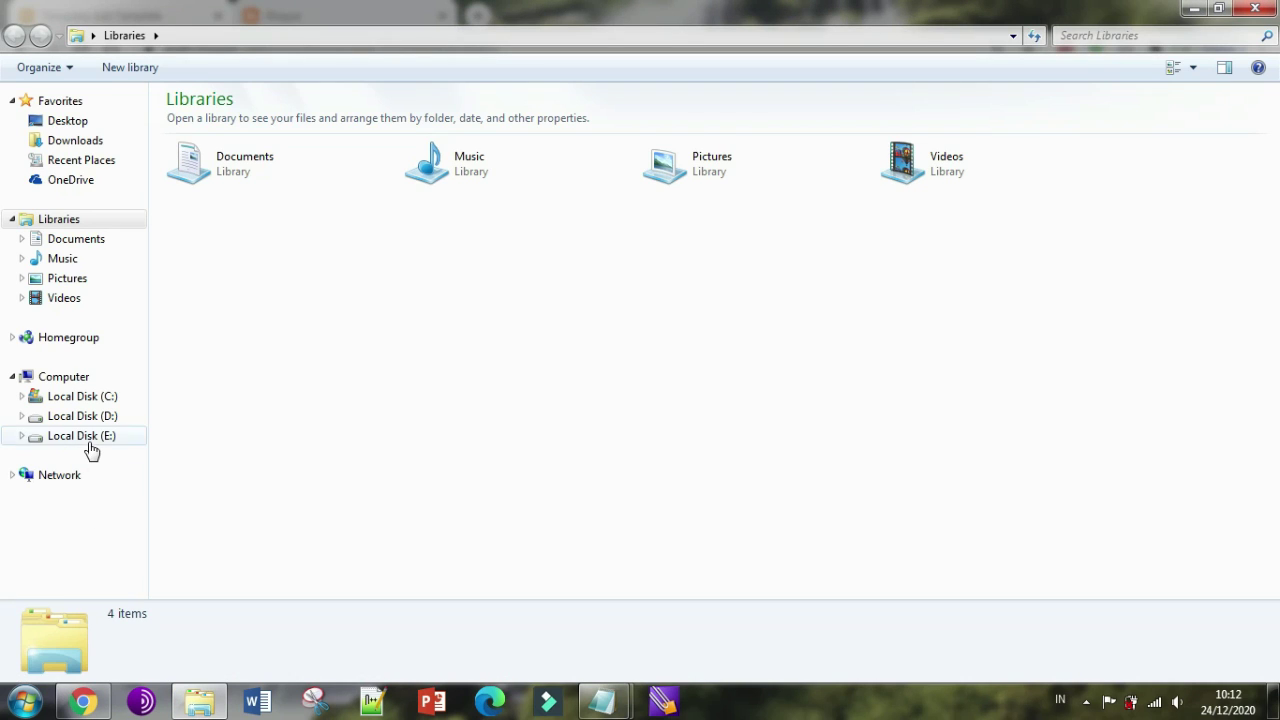
left_click(88, 444)
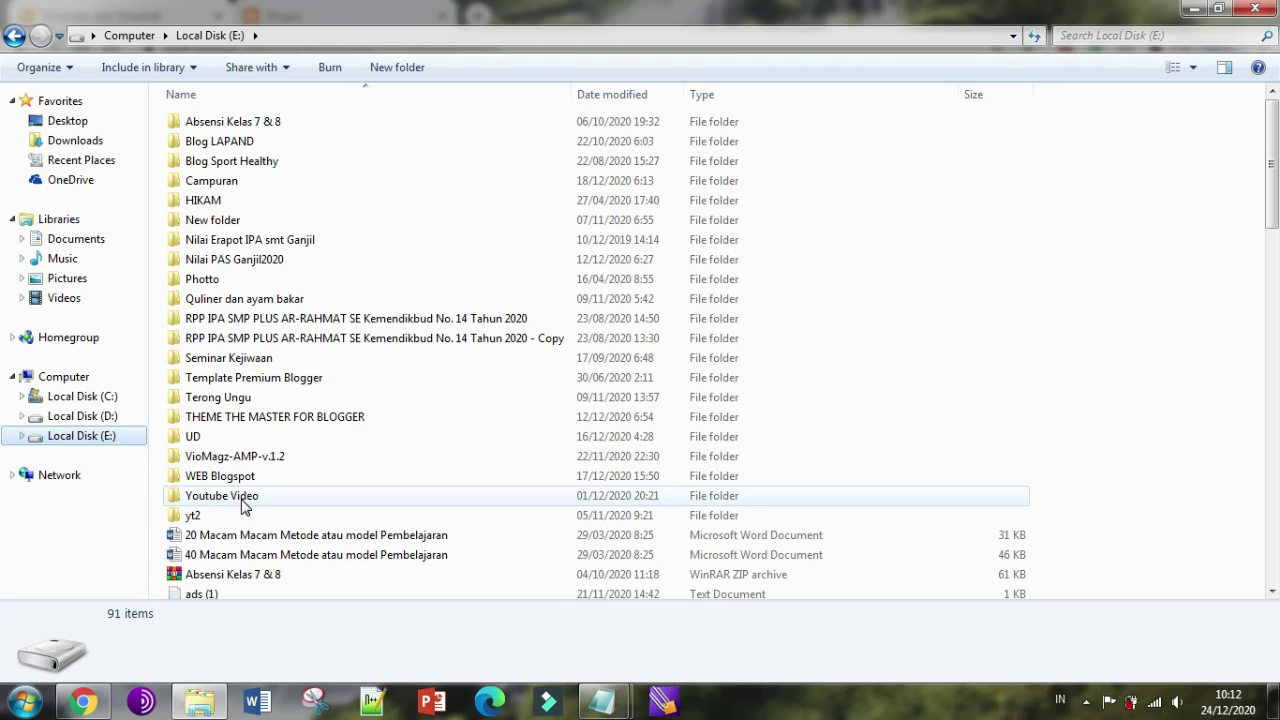
double_click(270, 418)
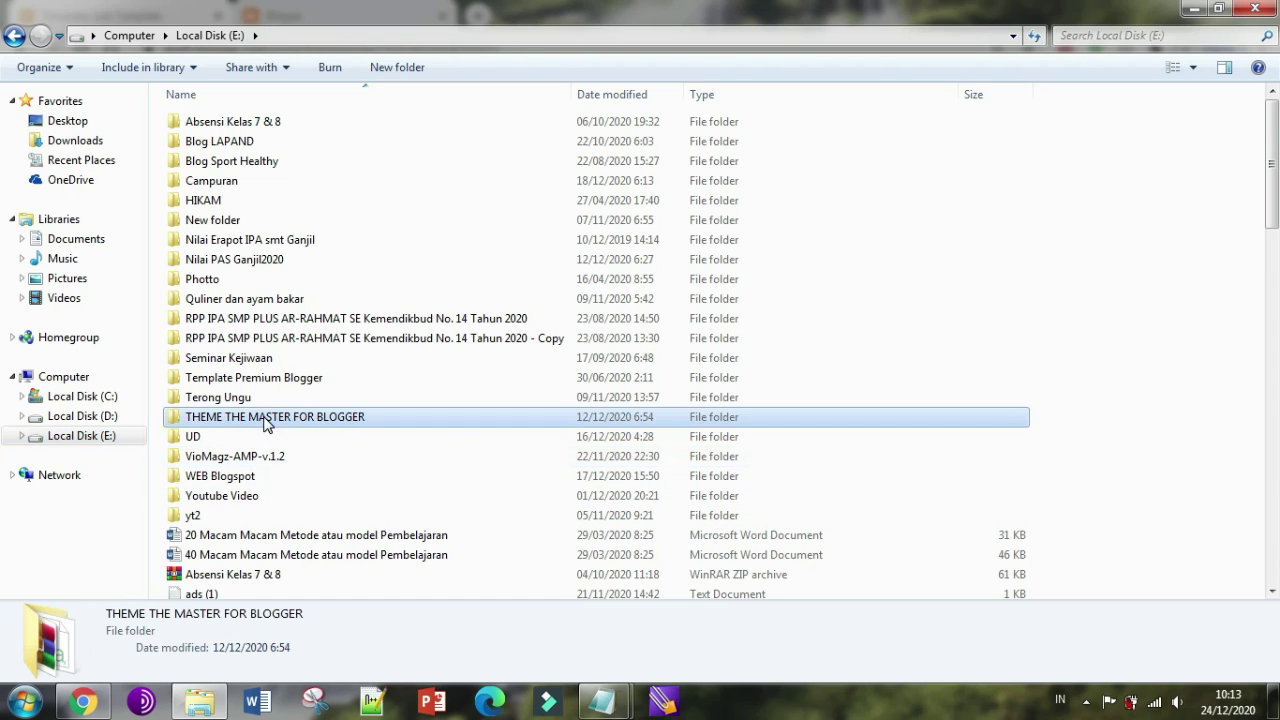
double_click(271, 120)
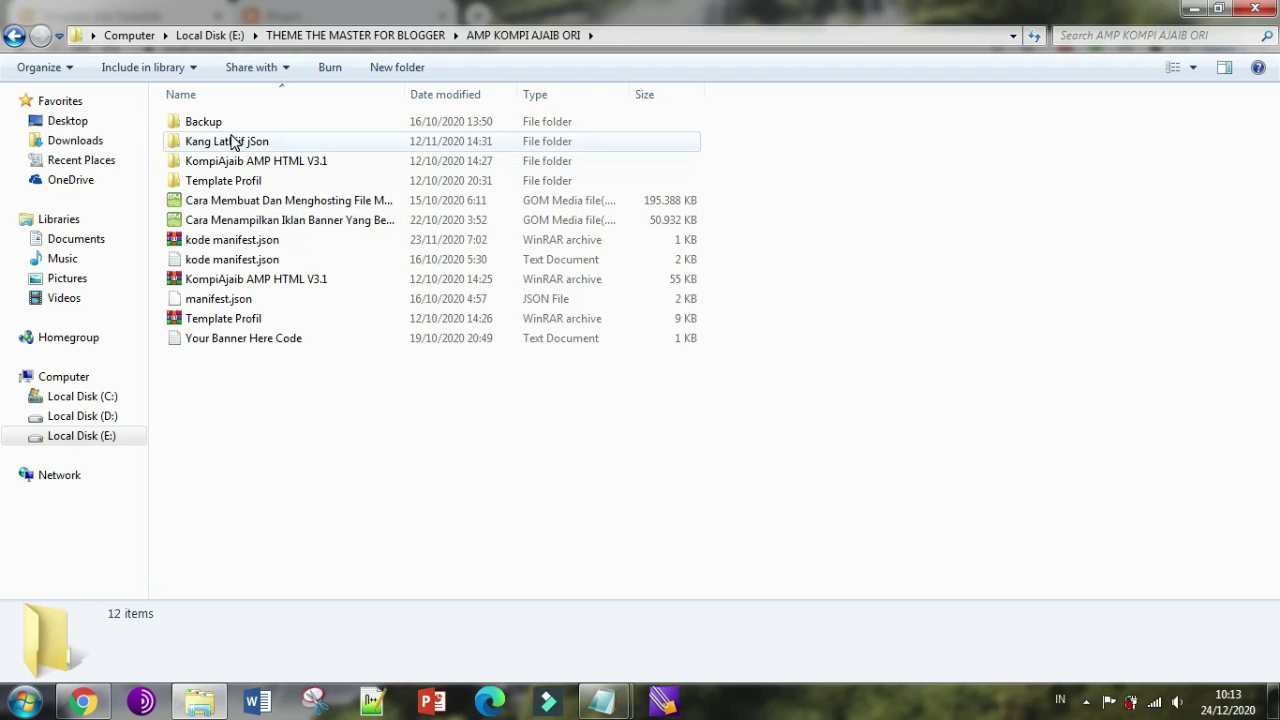
double_click(243, 164)
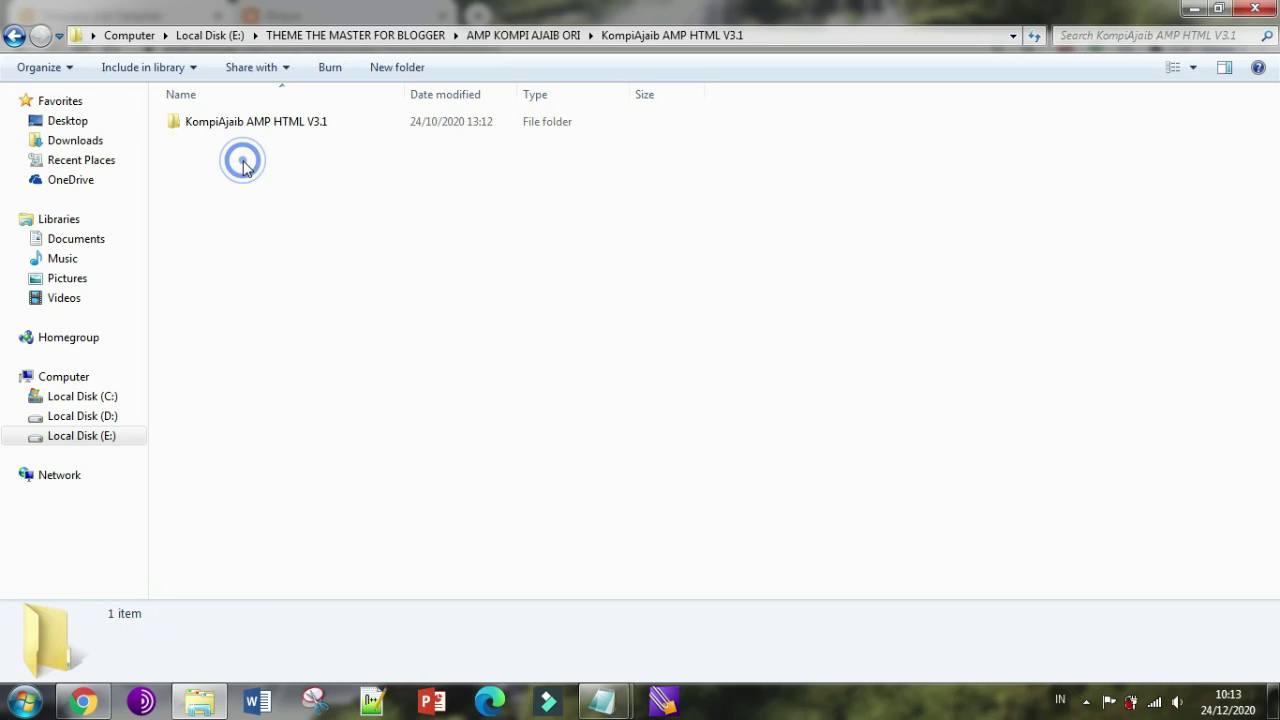
double_click(251, 131)
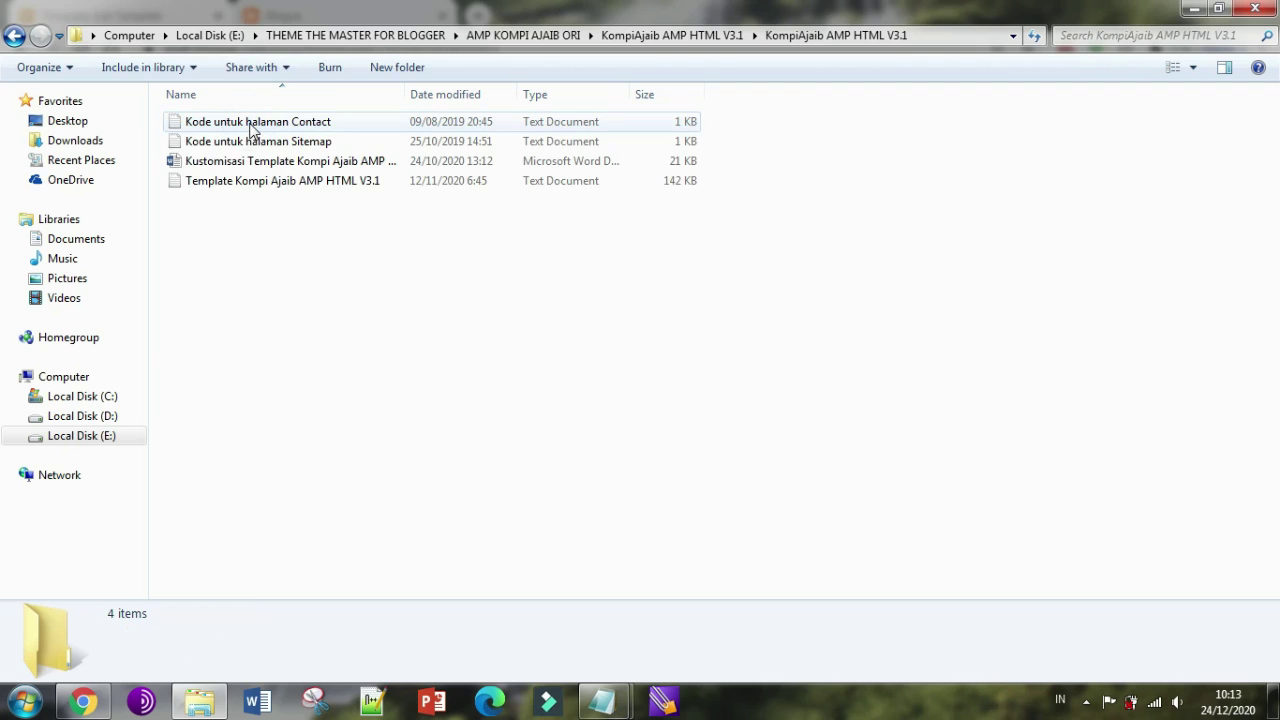
left_click(255, 185)
double_click(256, 190)
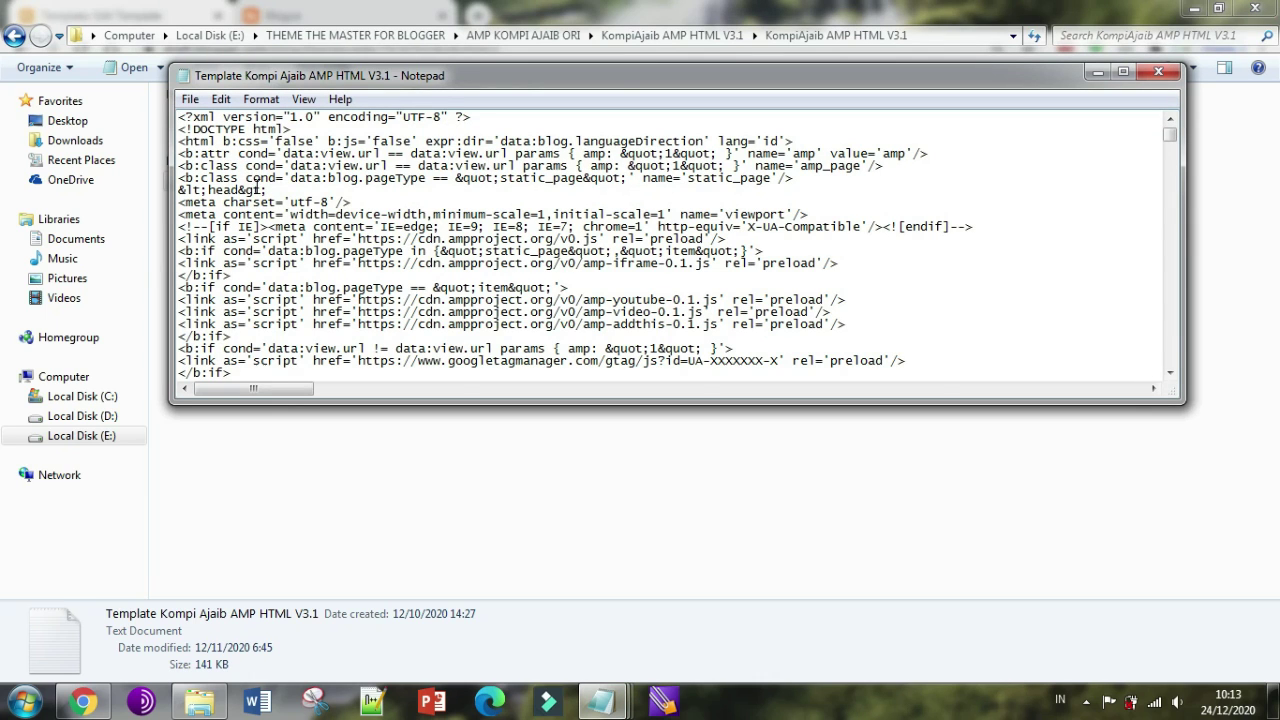
Copy the full Kompi Ajaib template code and replace all of the Blogue theme's HTML in Chrome with it
key("ctrl+a")
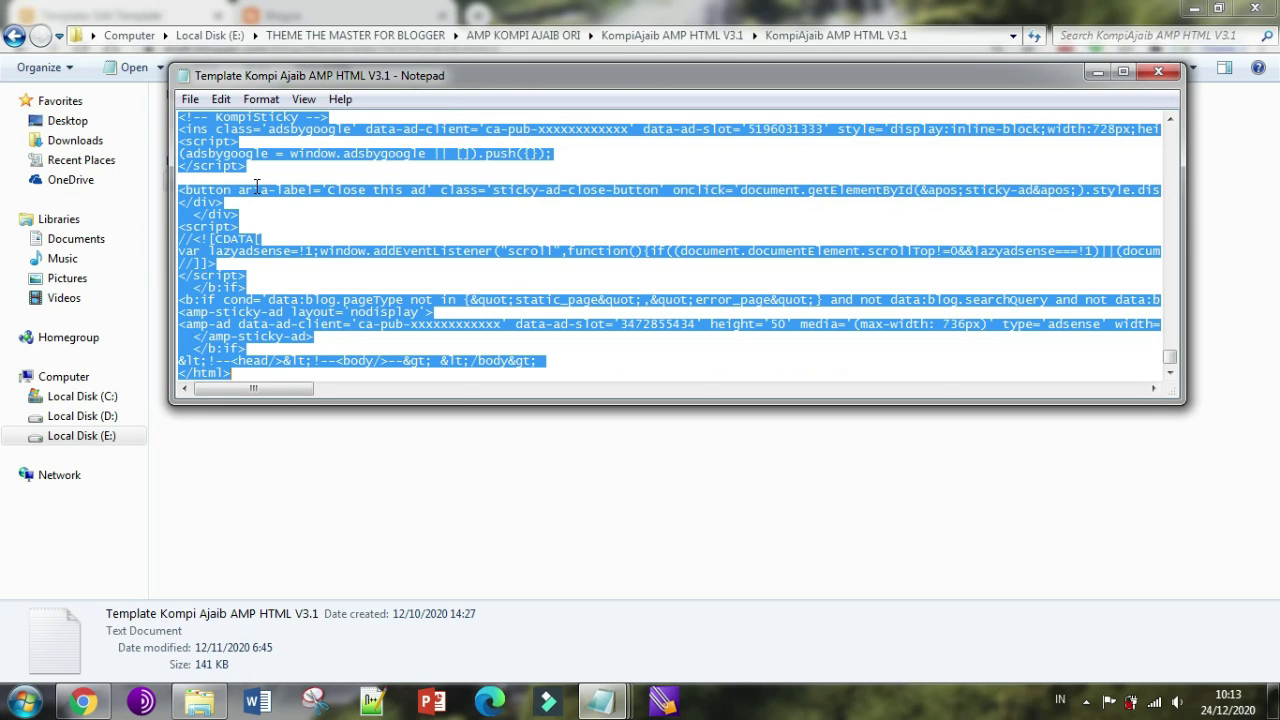
left_click(86, 698)
left_click(150, 358)
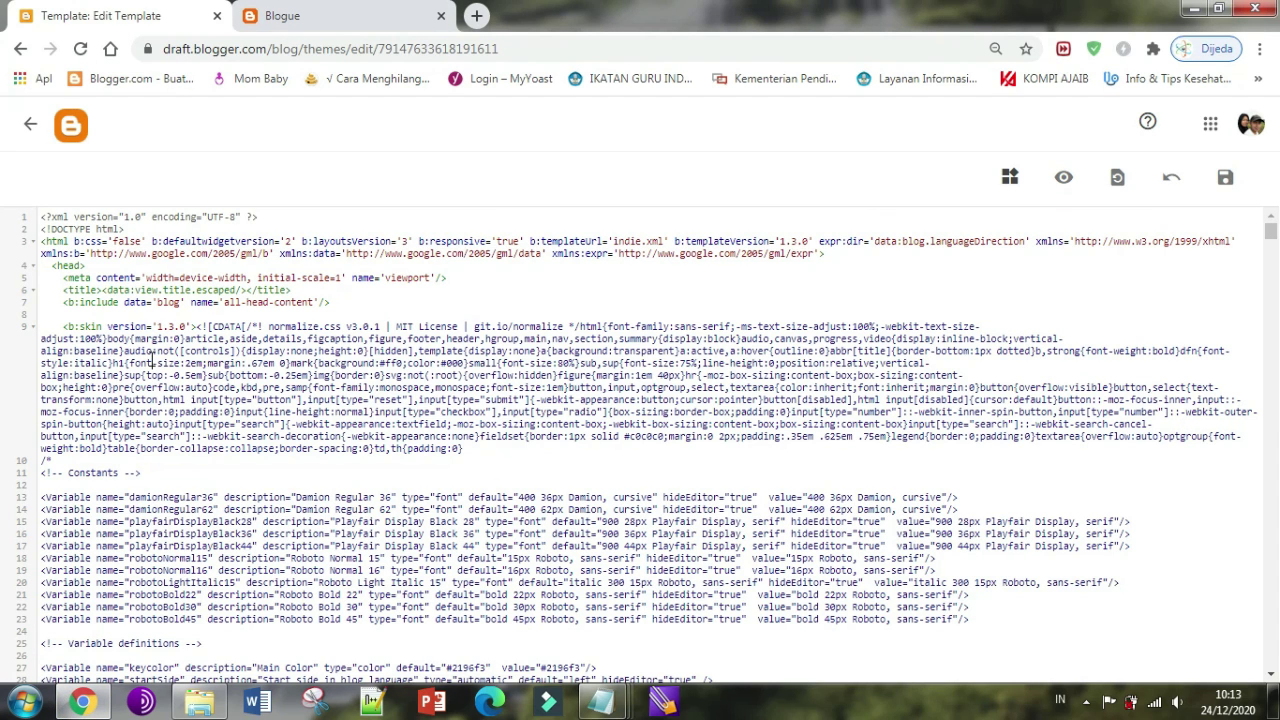
key("ctrl+a")
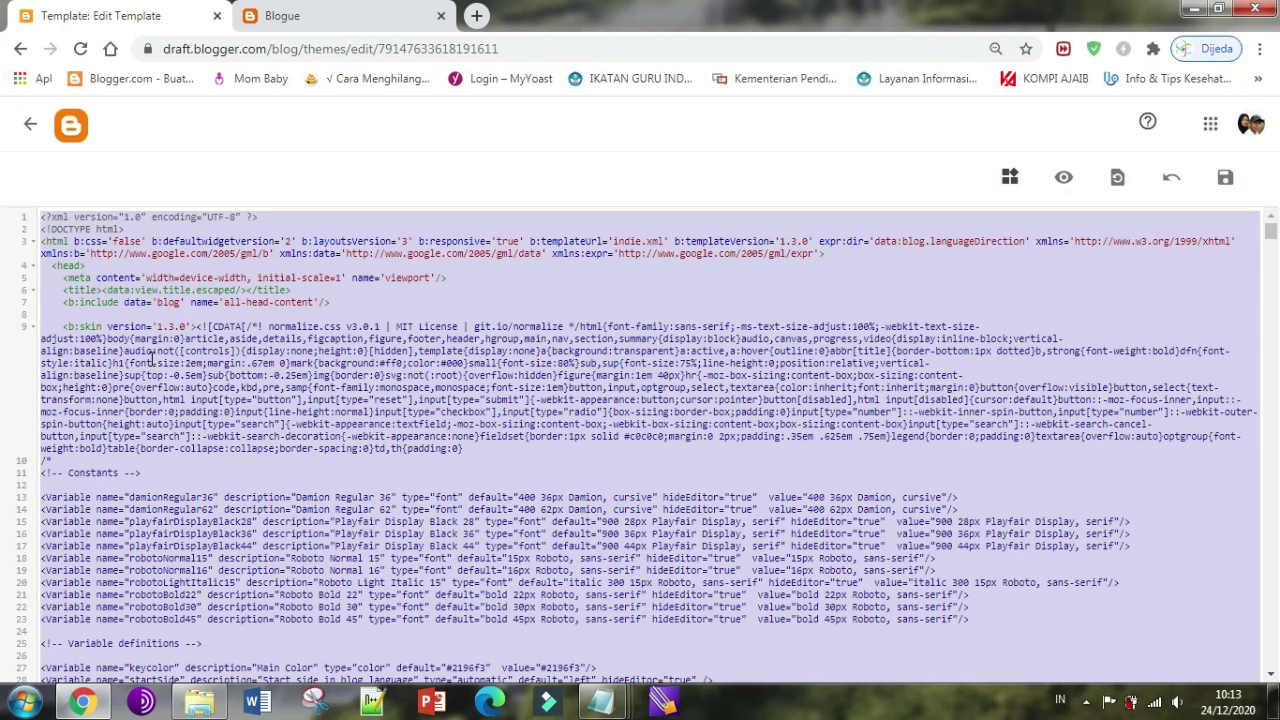
right_click(152, 316)
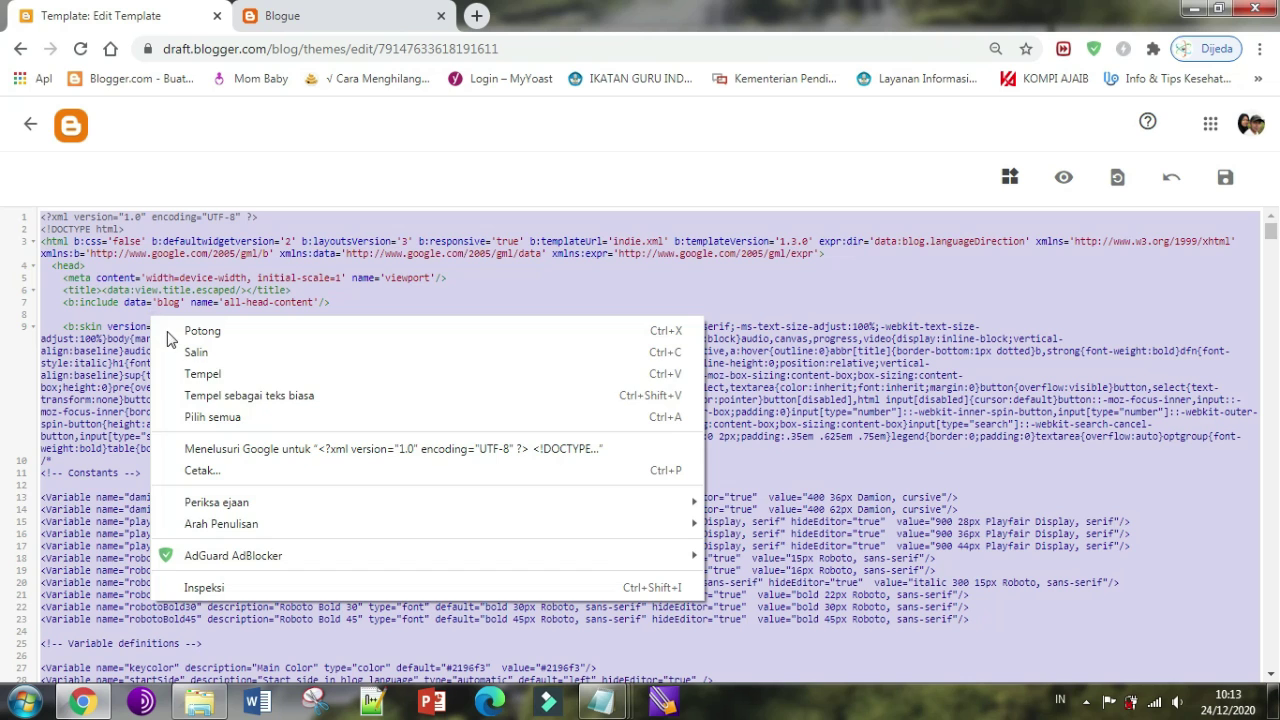
left_click(227, 378)
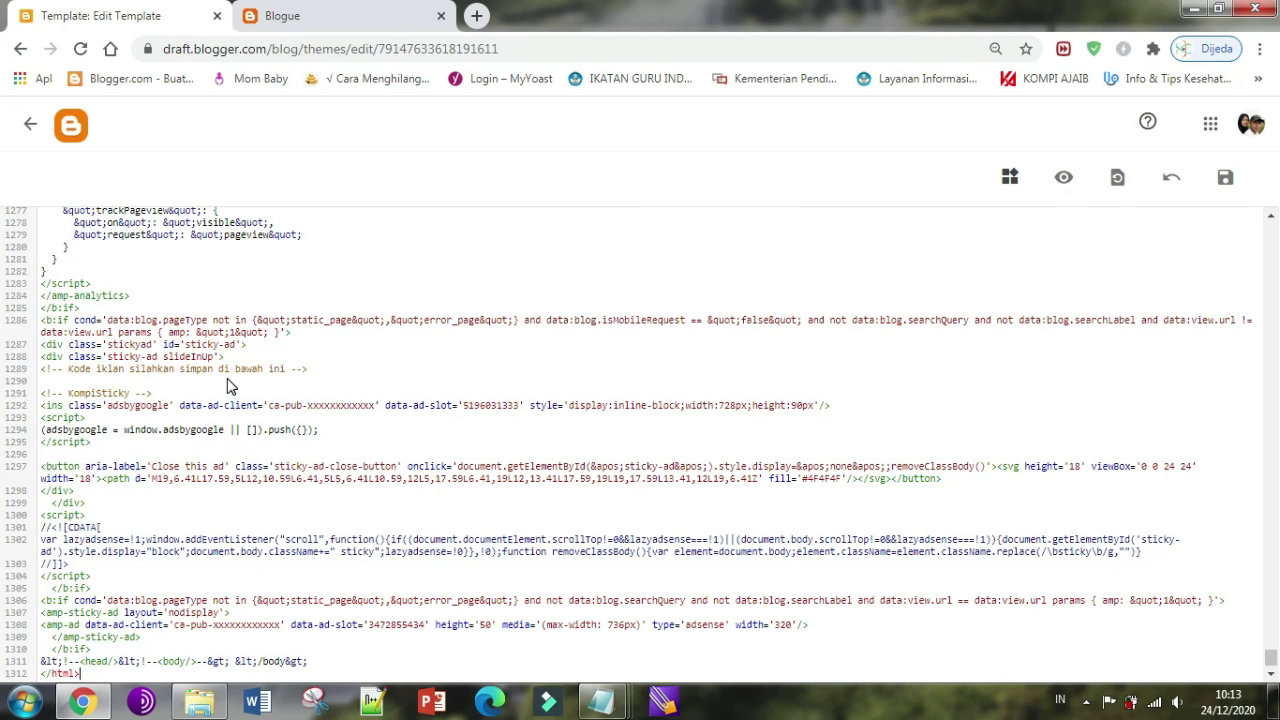
Save the Blogue theme with the pasted Kompi Ajaib template code
left_click(1226, 180)
scroll(1263, 300, "up", 20)
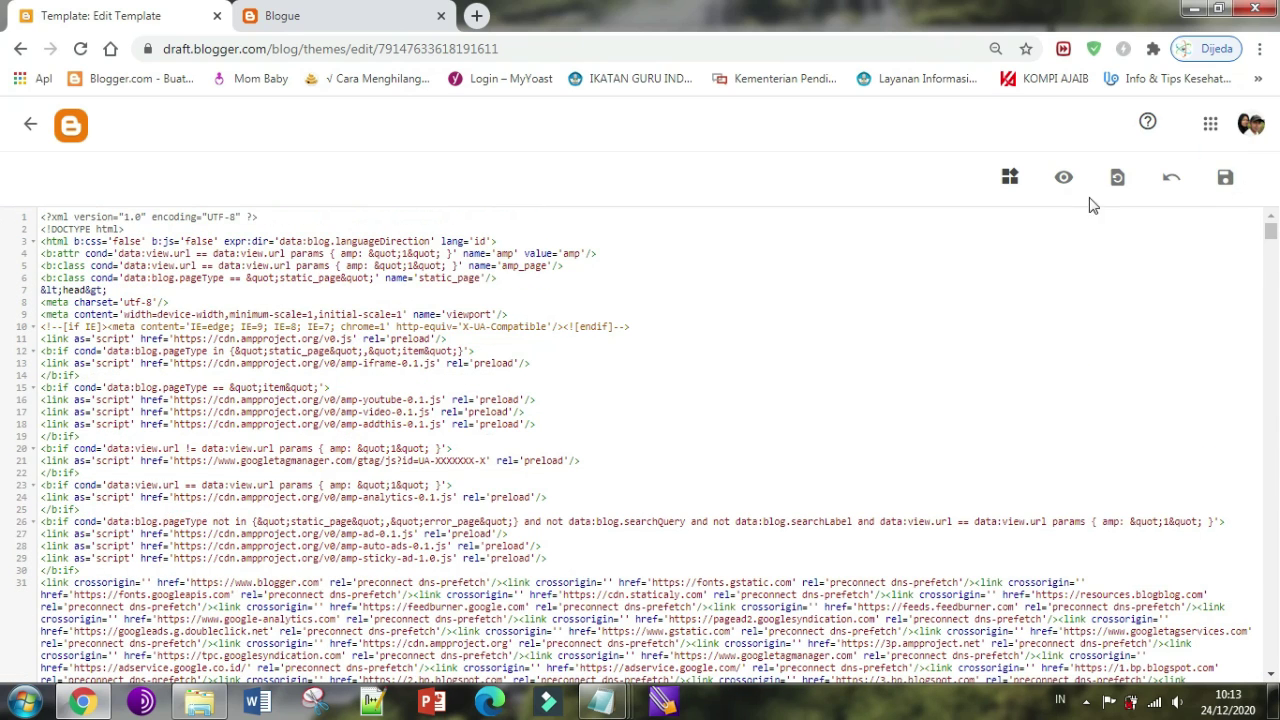
left_click(1225, 178)
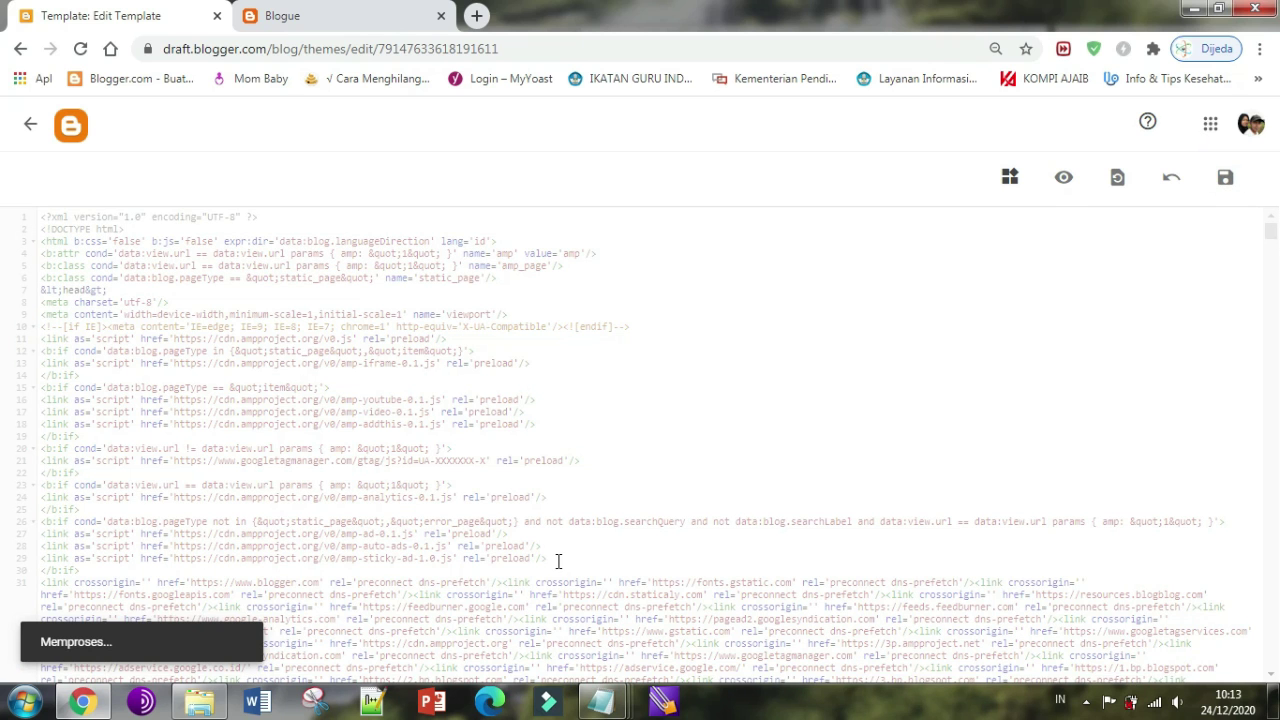
Reload the live Blogue site to examine the new template's header and navigation links, and return to the theme's HTML editor
left_click(327, 10)
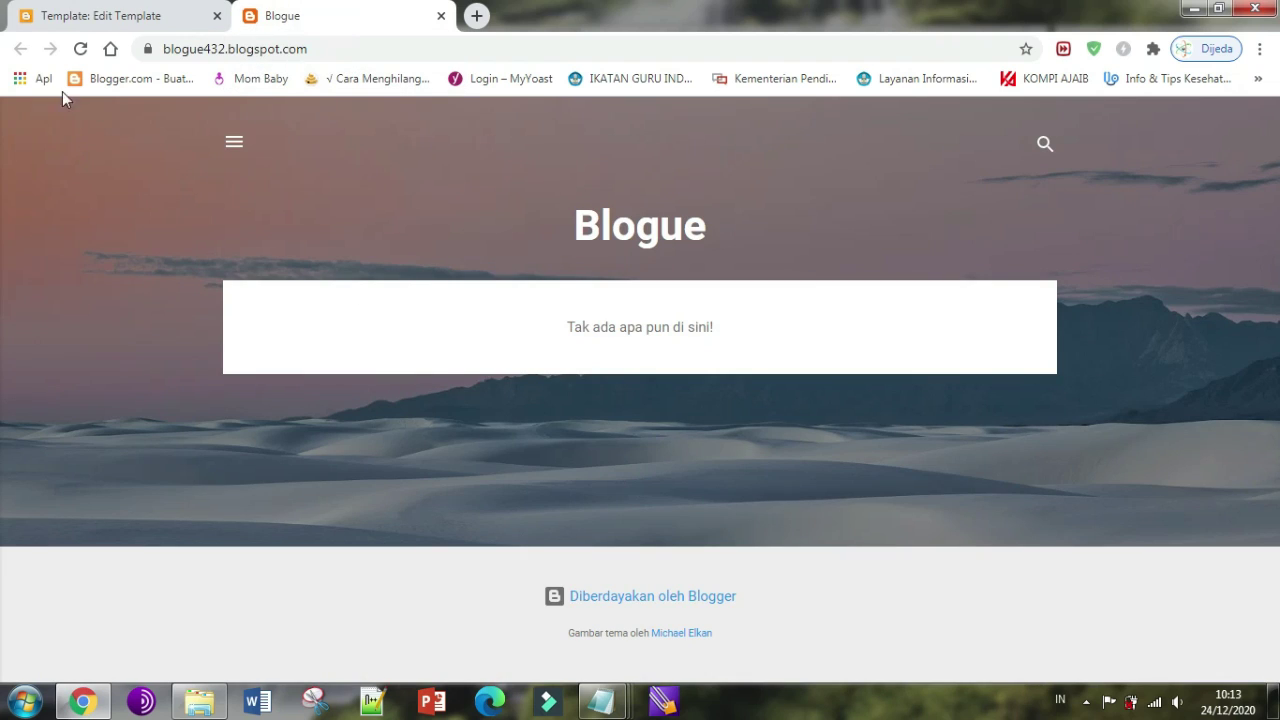
left_click(81, 50)
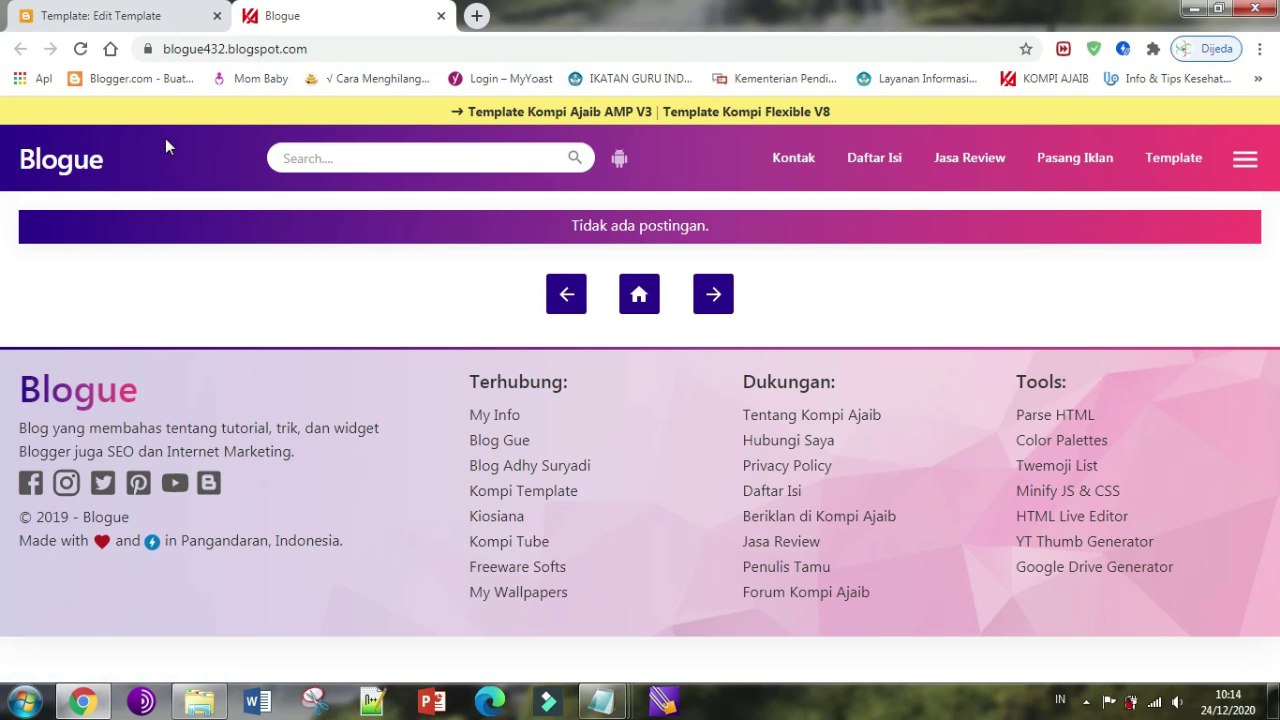
left_click(64, 162)
left_click(100, 15)
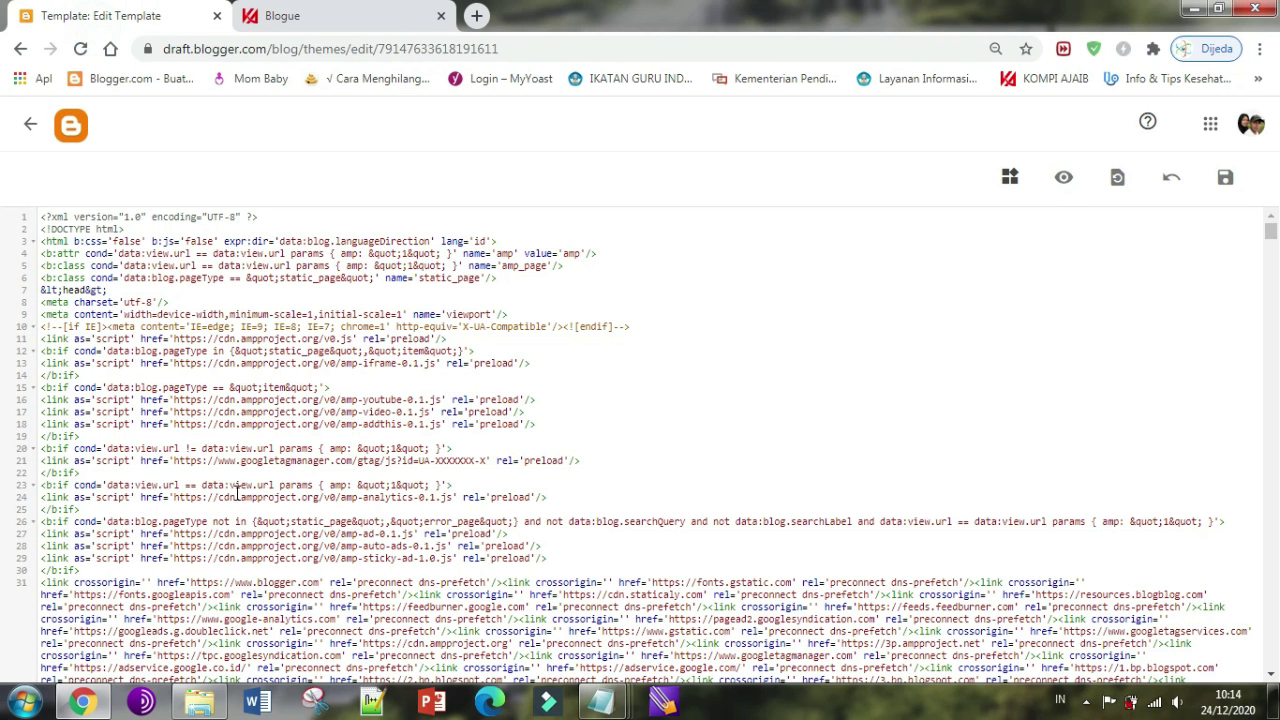
key("ctrl+Tab")
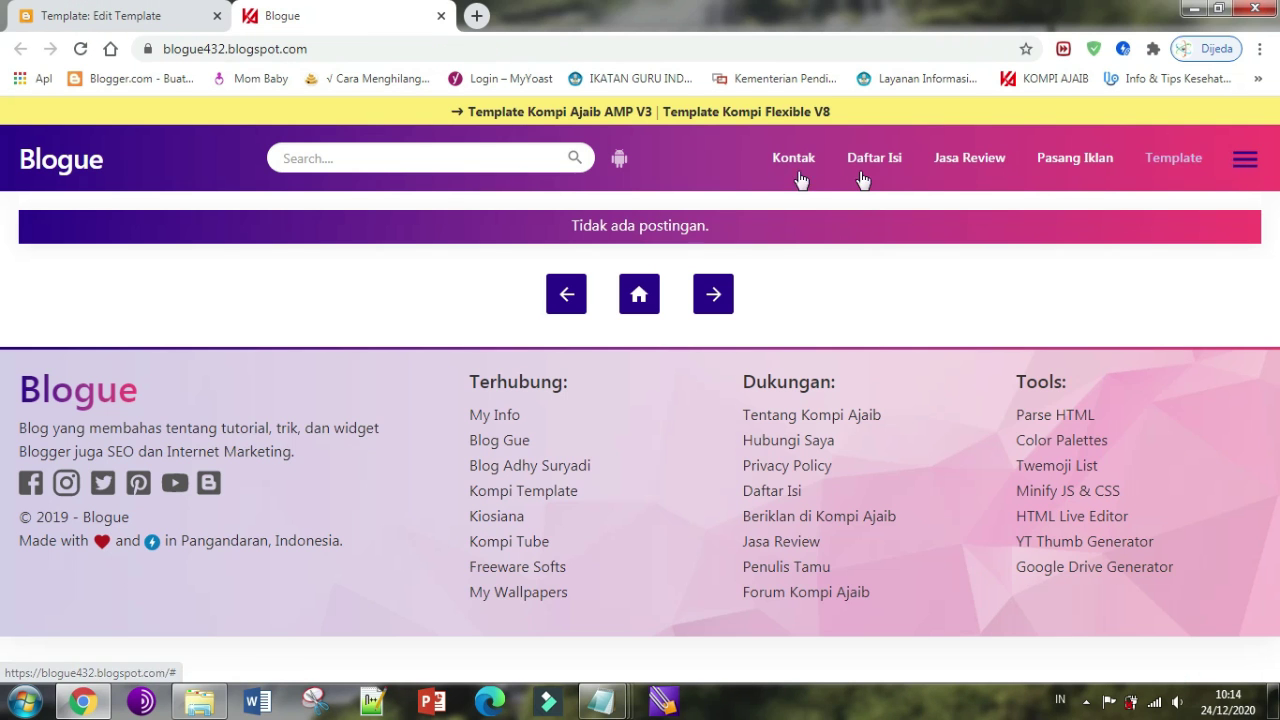
left_click(130, 22)
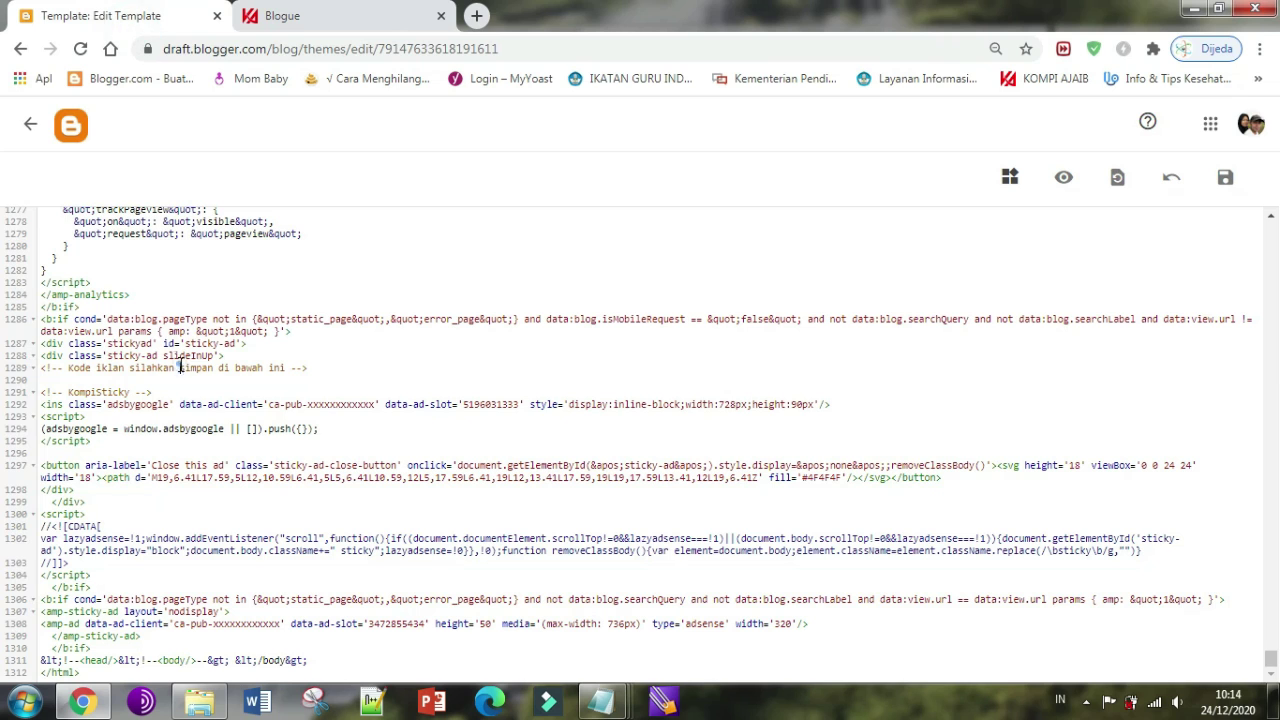
Leave the HTML editor for Blogue's Tema page and reload it so the current theme's options are refreshed
left_click(33, 127)
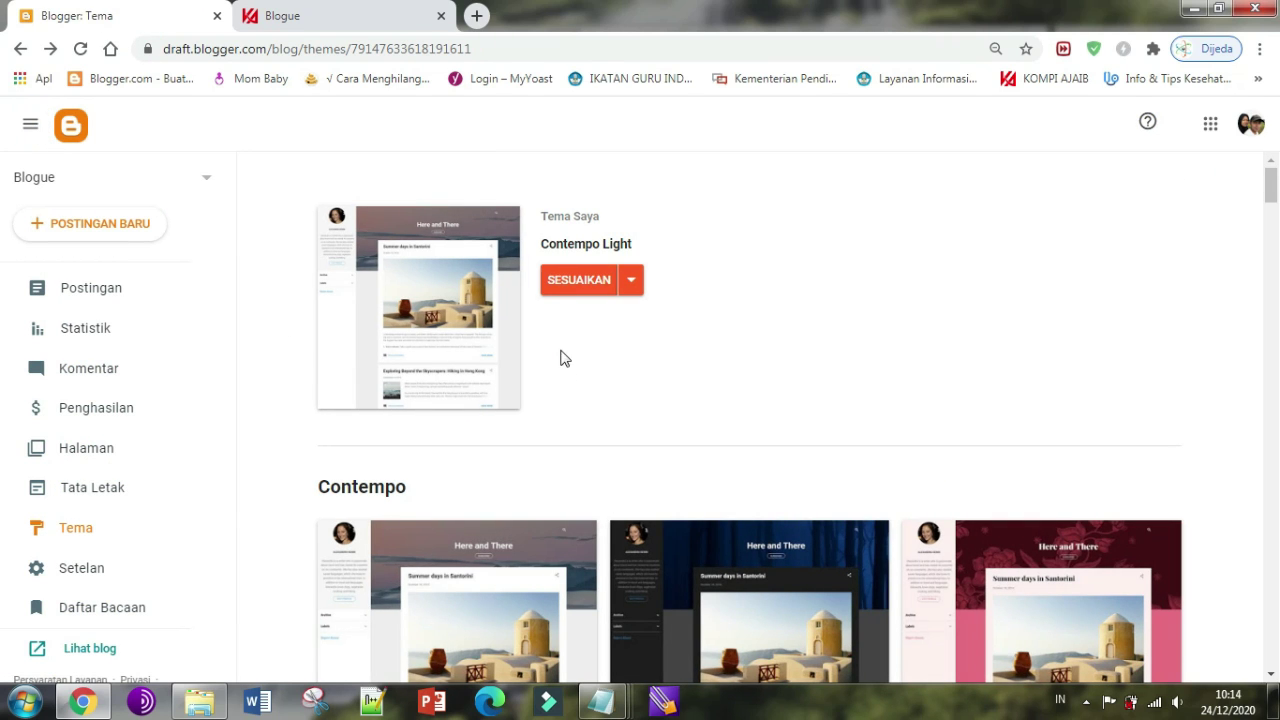
left_click(631, 280)
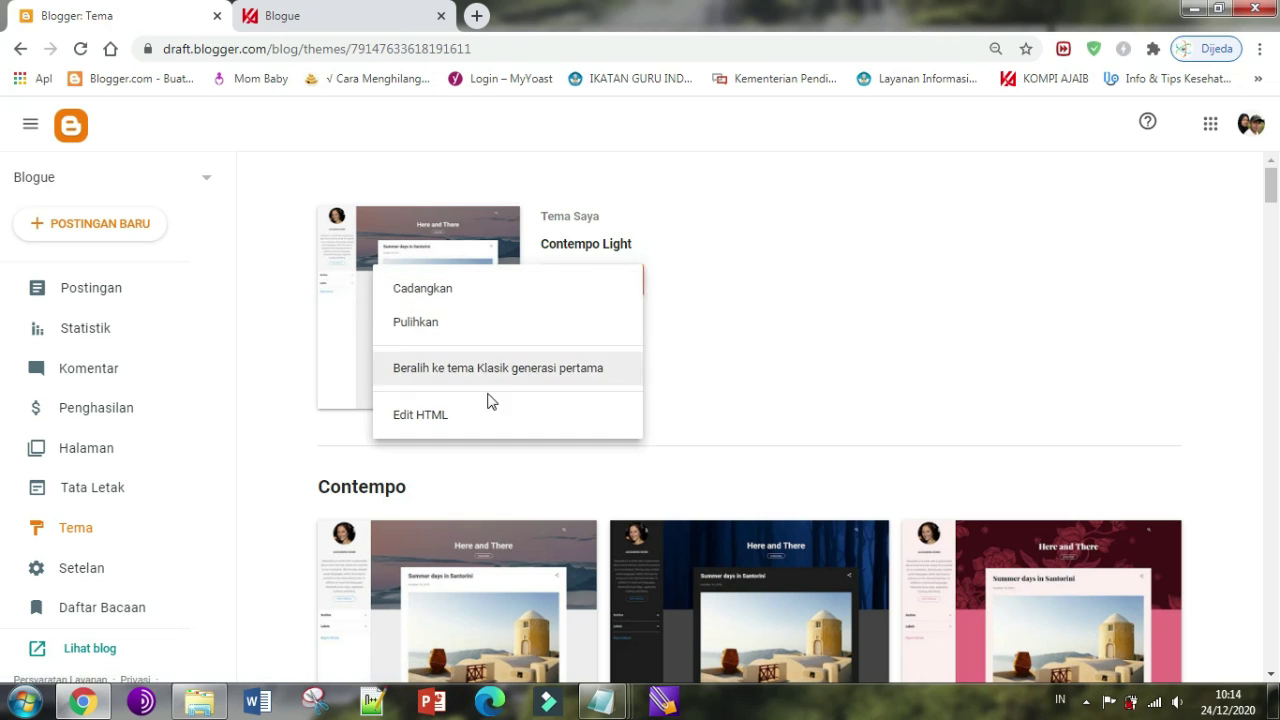
left_click(703, 366)
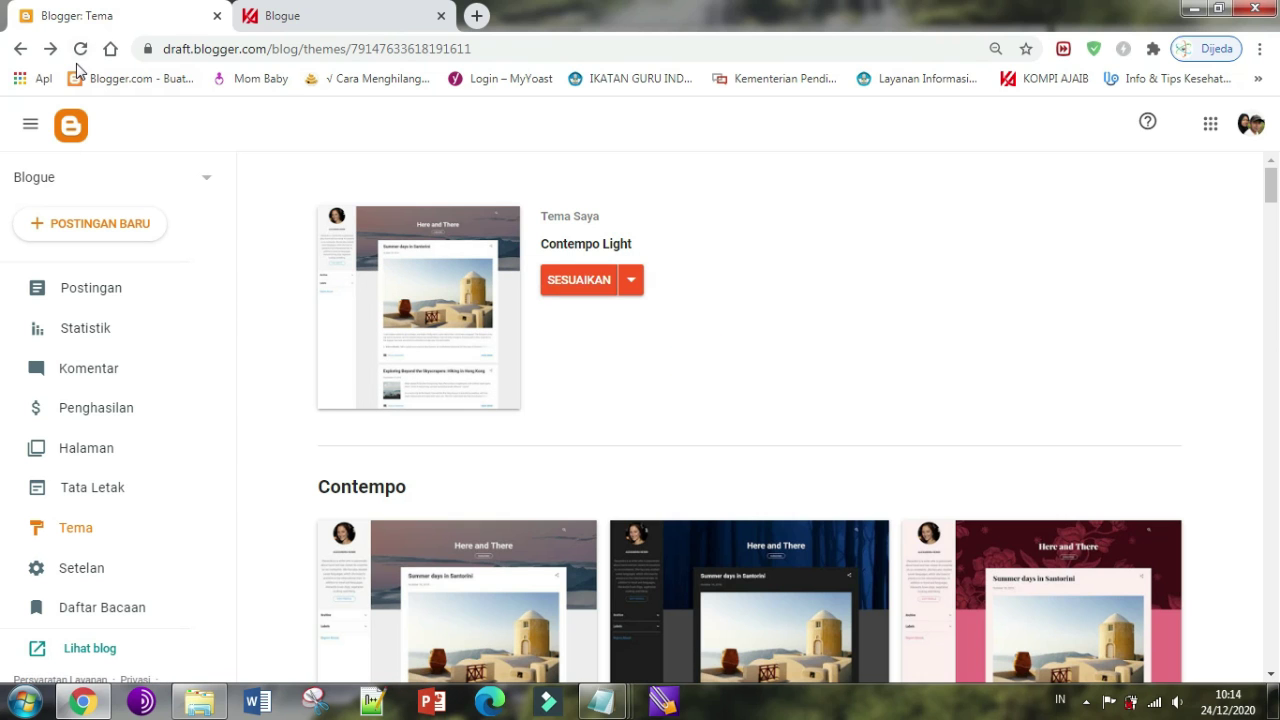
left_click(80, 48)
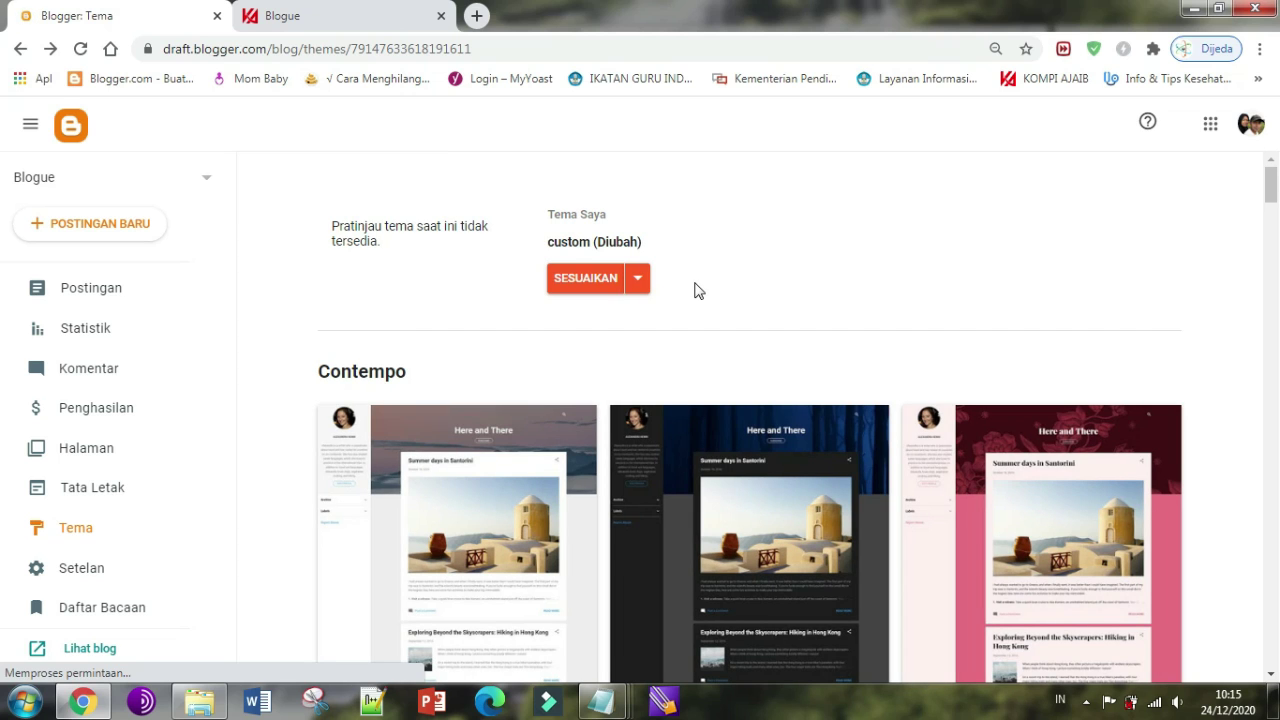
In the custom theme's mobile settings (Setelan Seluler), choose the Desktop theme for mobile devices and save the setting
left_click(640, 289)
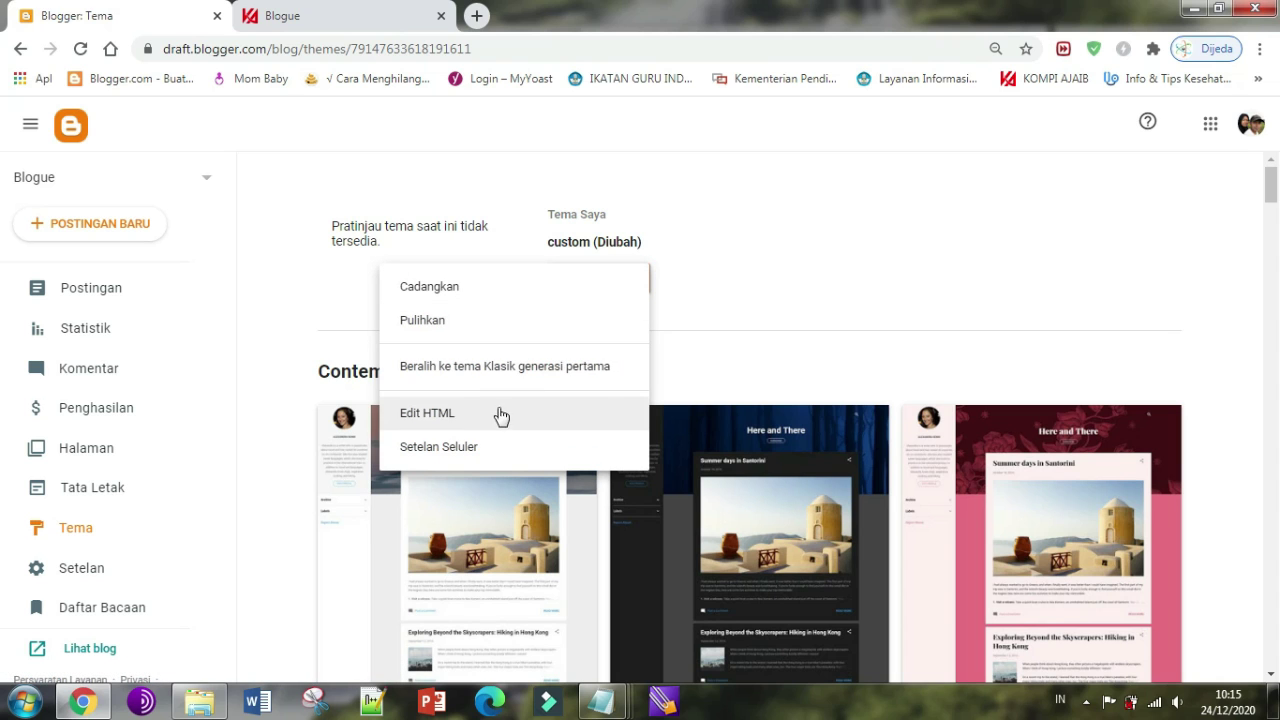
left_click(475, 462)
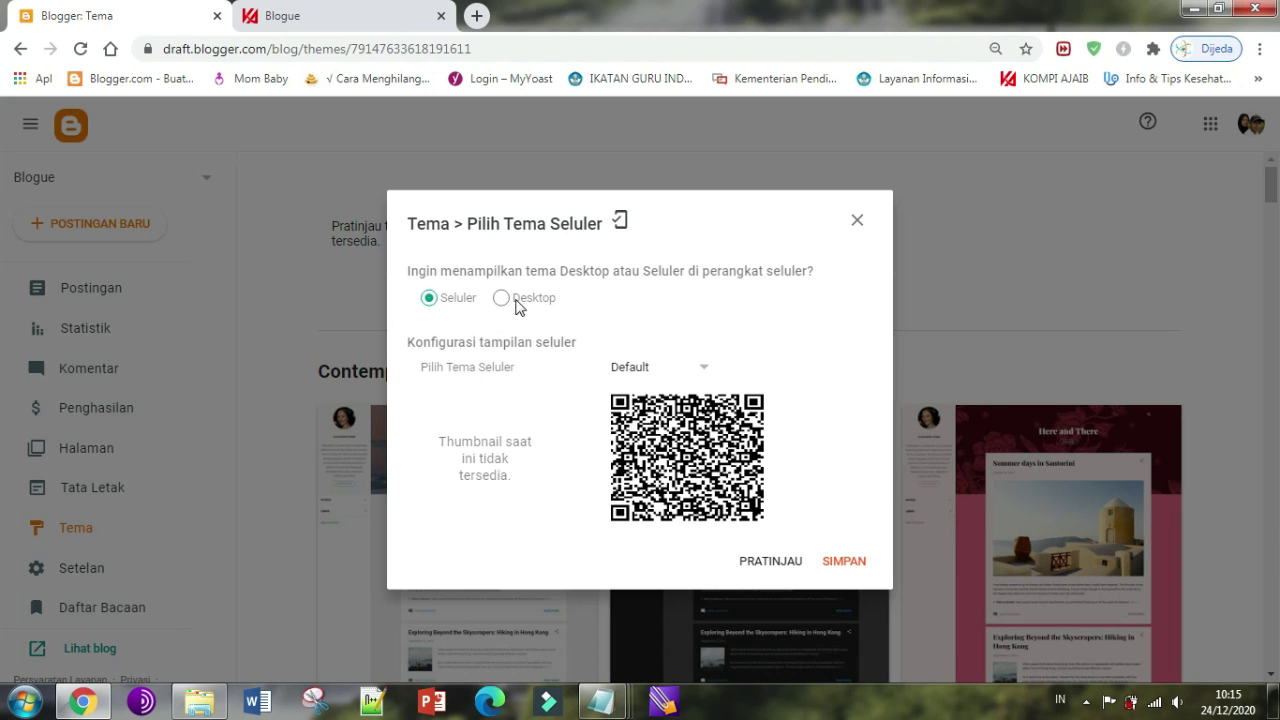
left_click(503, 302)
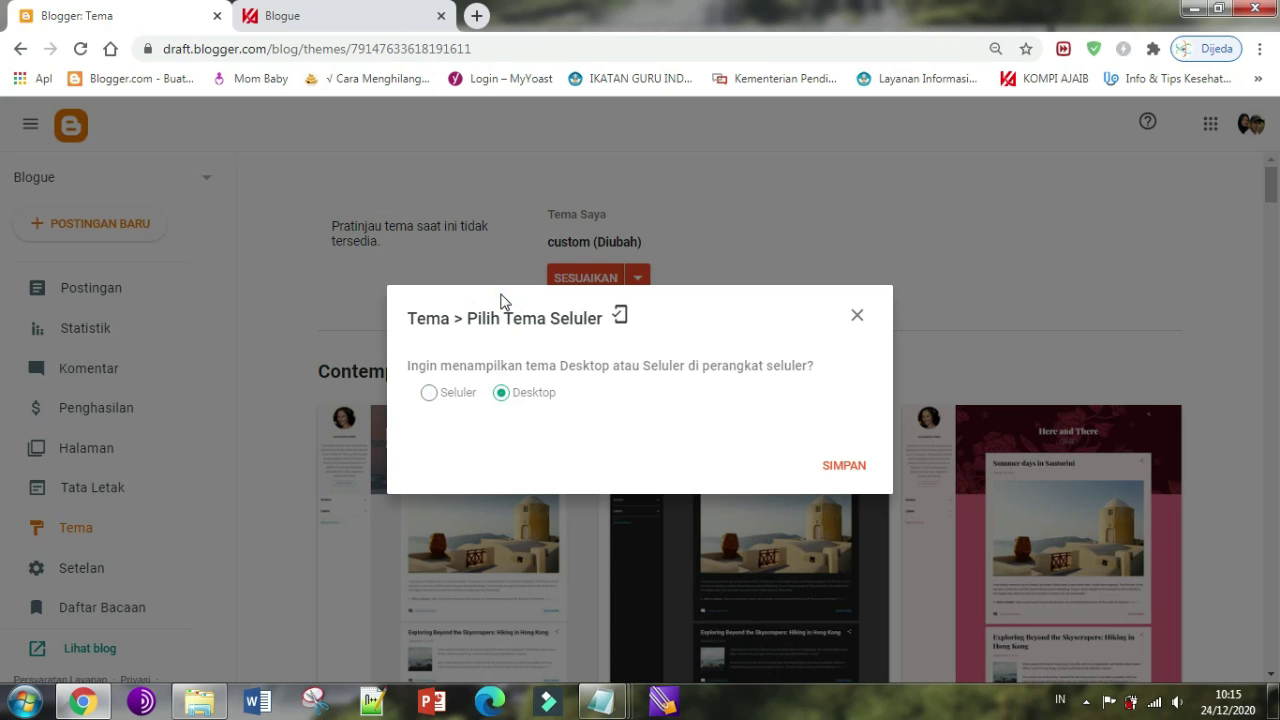
left_click(843, 468)
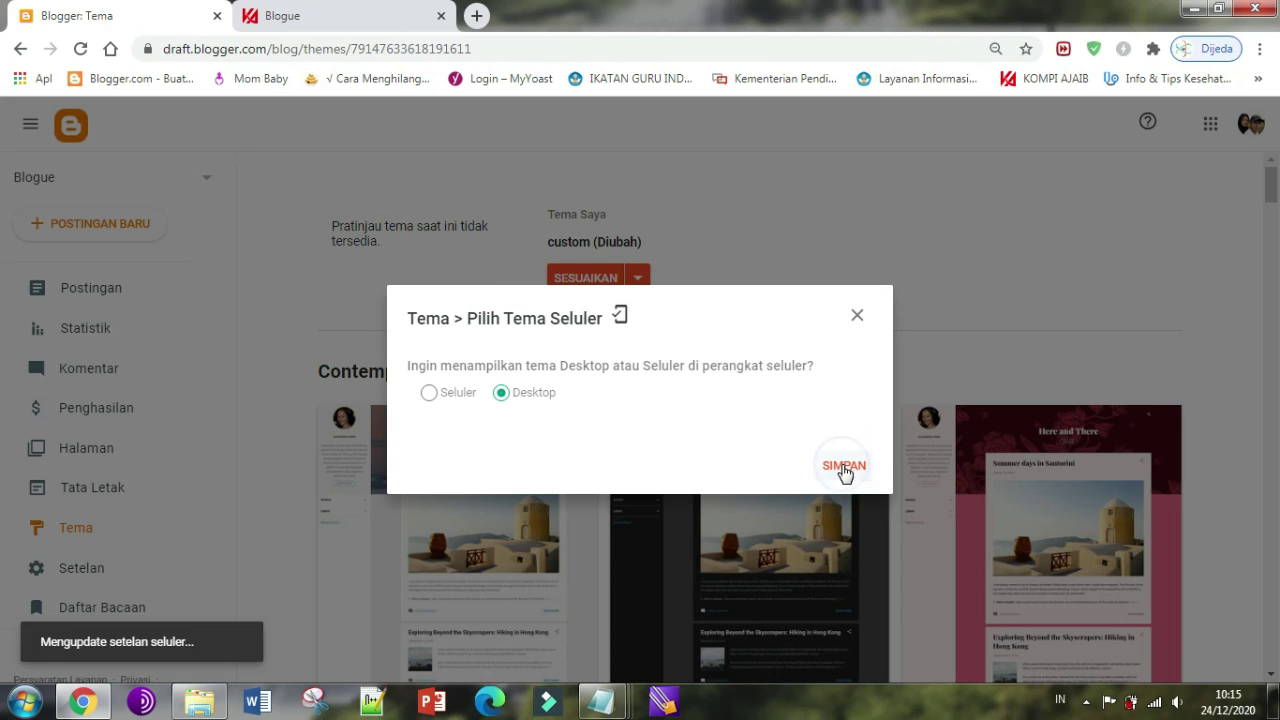